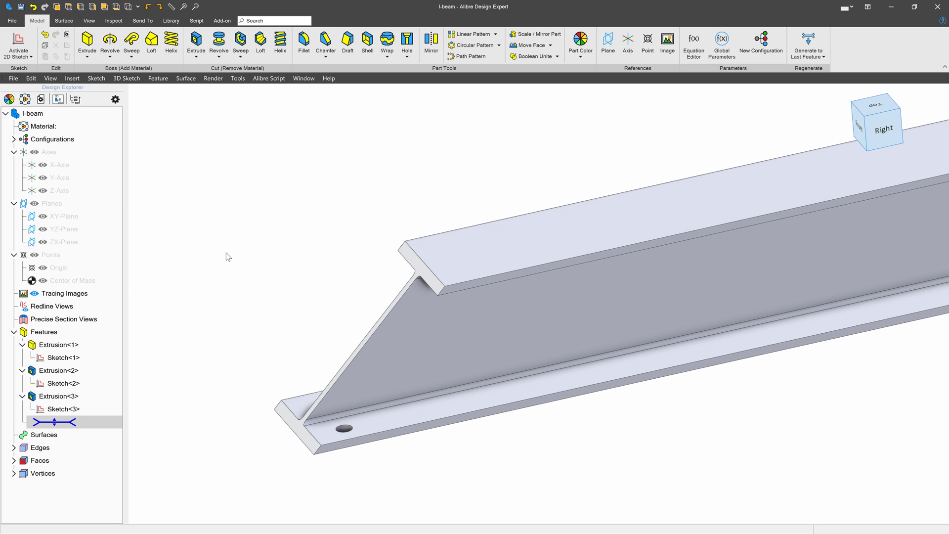
Check the diameter of the existing hole in the I-beam's lower flange.
scroll(277, 425, "up", 3)
scroll(421, 346, "up", 3)
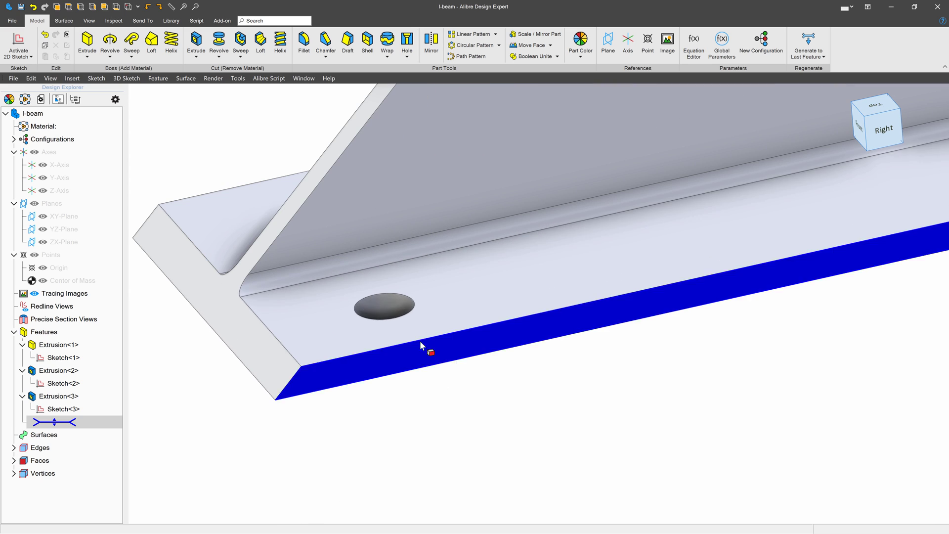
left_click(399, 309)
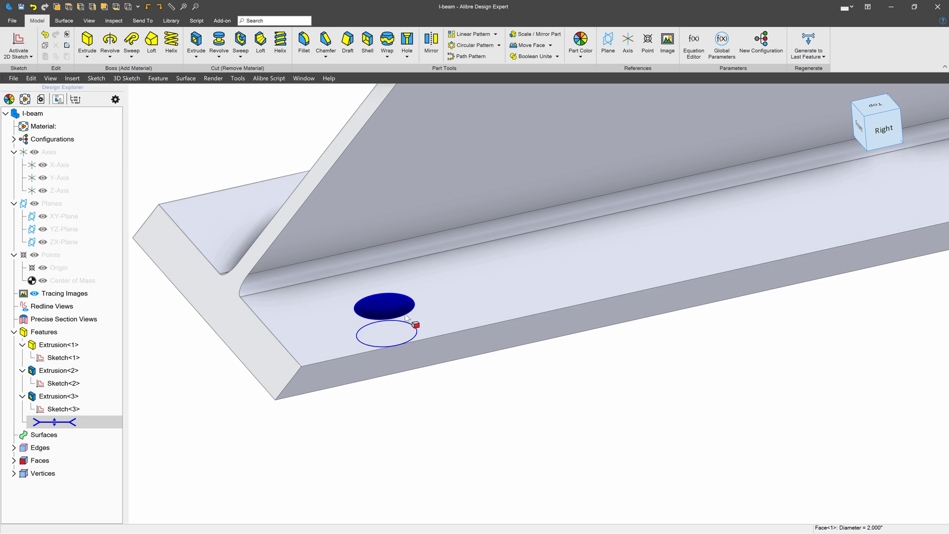
scroll(330, 397, "down", 3)
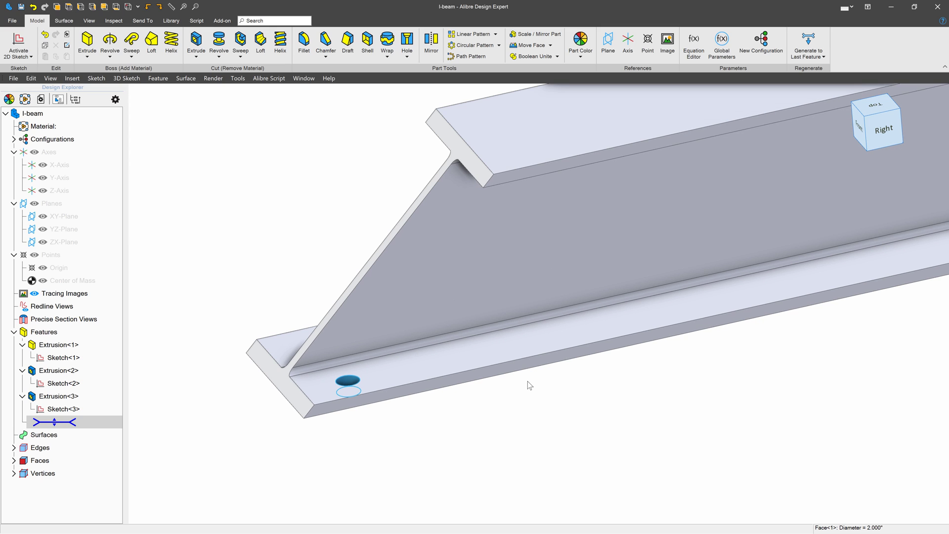
scroll(529, 403, "down", 5)
left_click(565, 399)
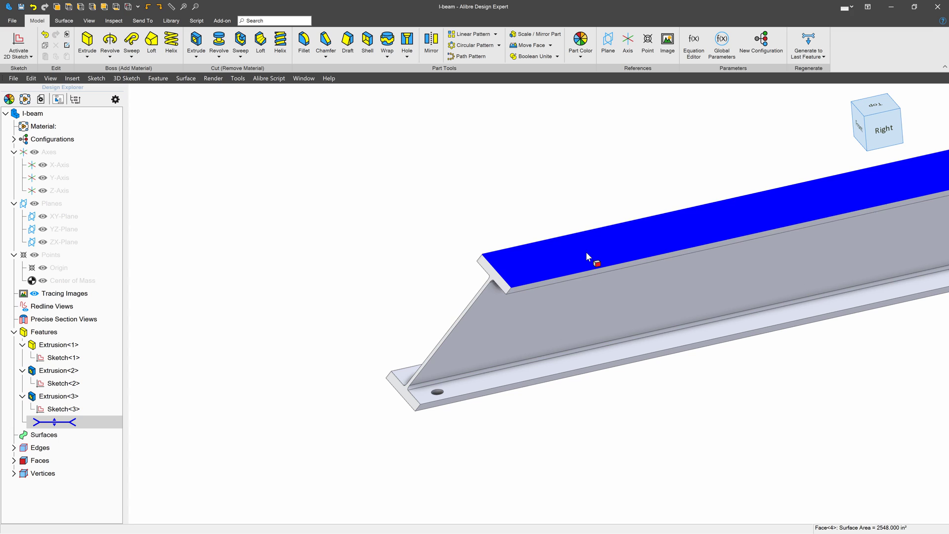
Start the Hole tool on the top face of the beam's upper flange and choose the counterbored hole type.
left_click(586, 252)
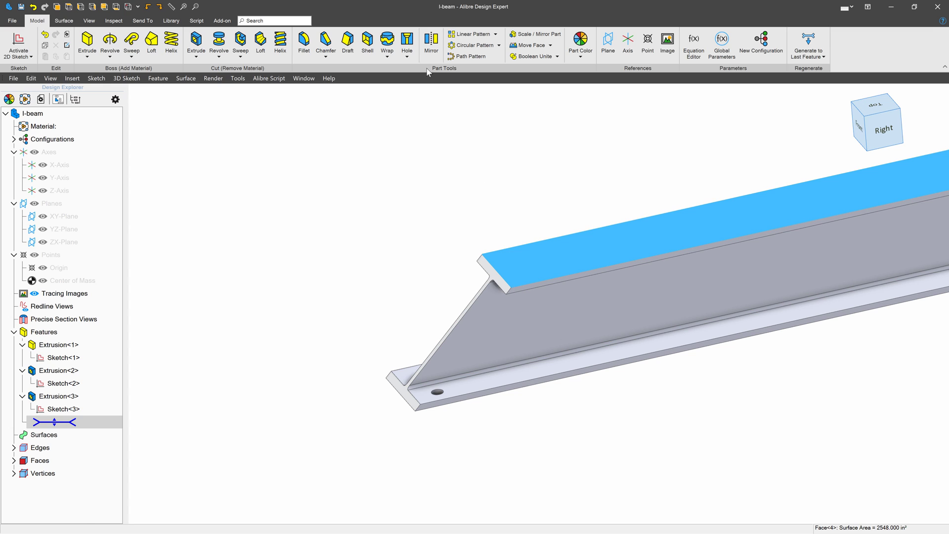
left_click(408, 43)
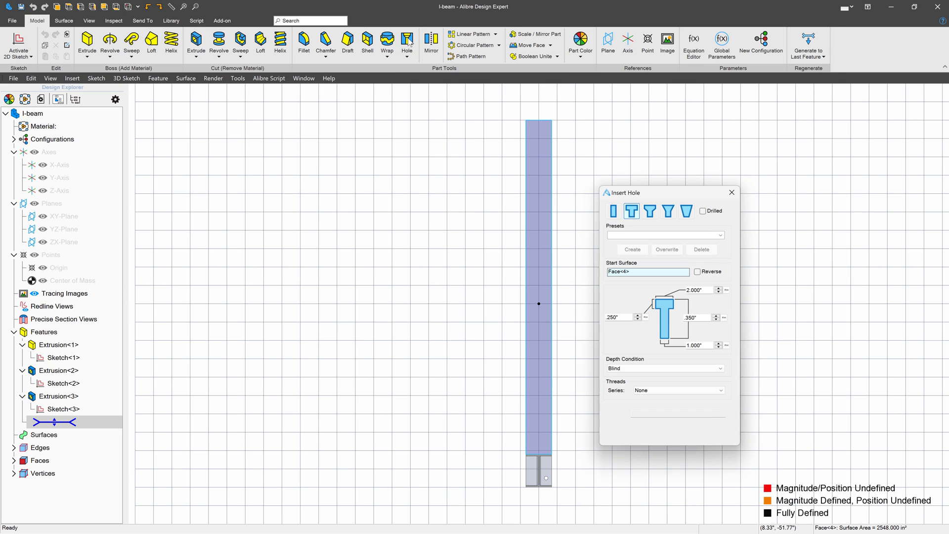
scroll(561, 280, "up", 5)
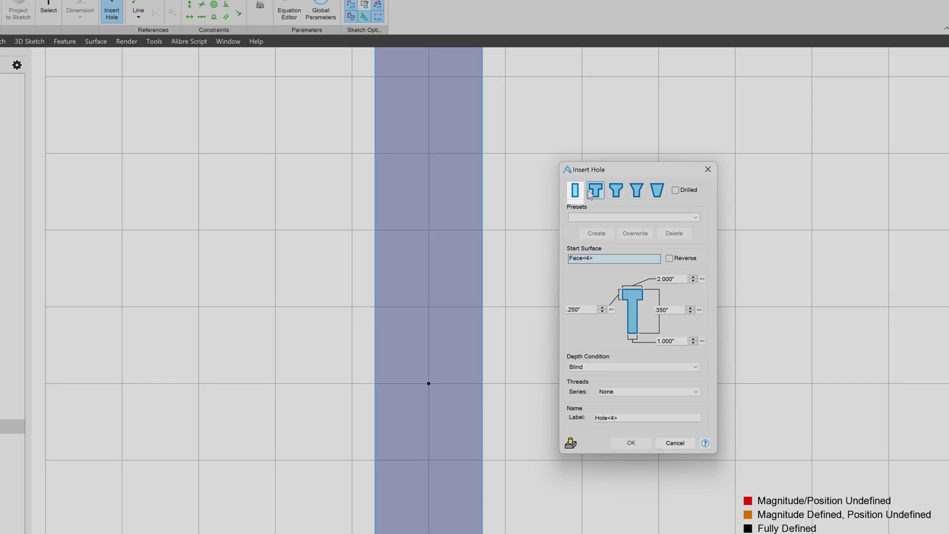
left_click(614, 211)
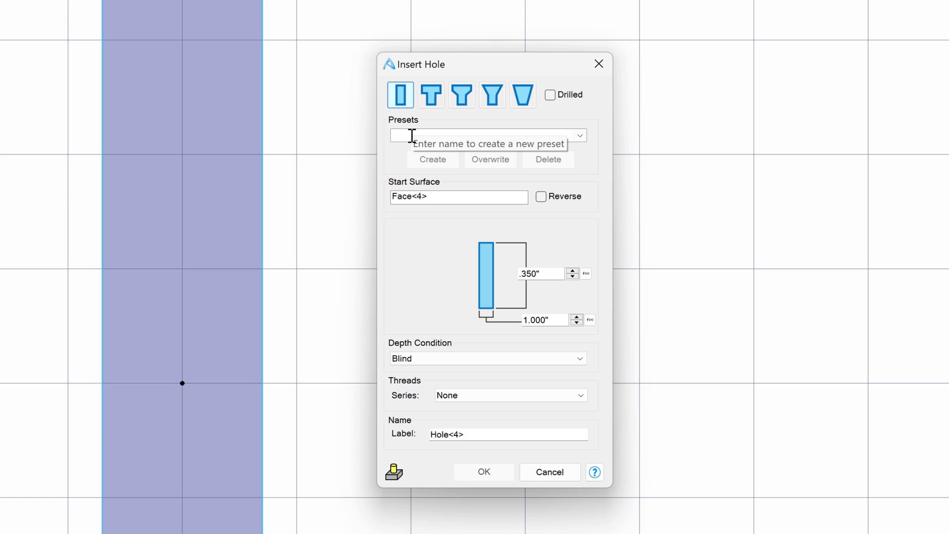
left_click(433, 99)
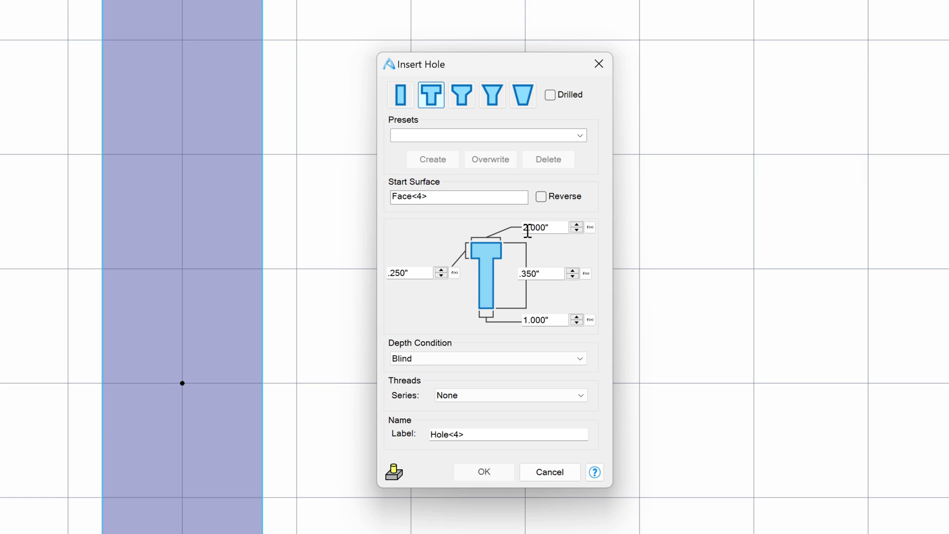
left_click_drag(566, 228, 477, 225)
scroll(236, 155, "down", 3)
scroll(272, 382, "up", 2)
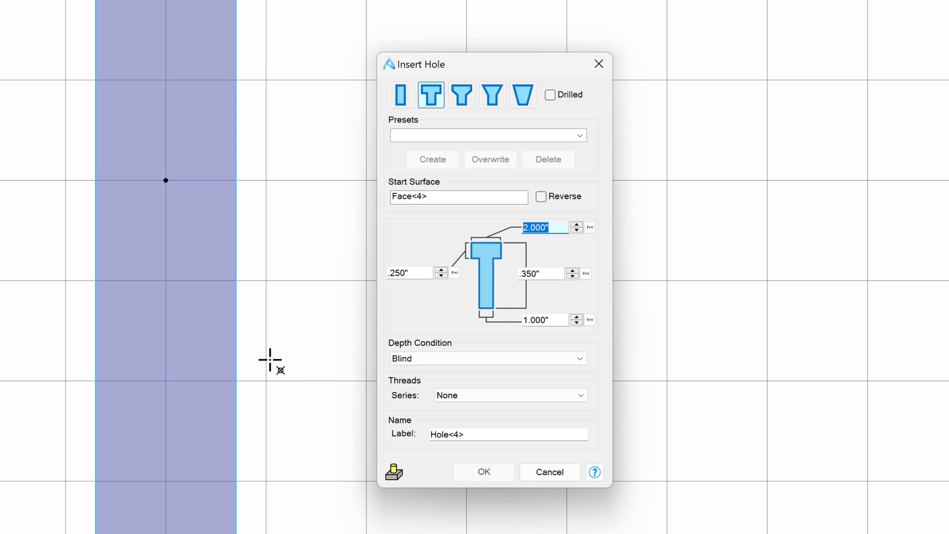
Place three hole points in a lengthwise row to one side of the top face's centerline and inspect their preview.
left_click(196, 231)
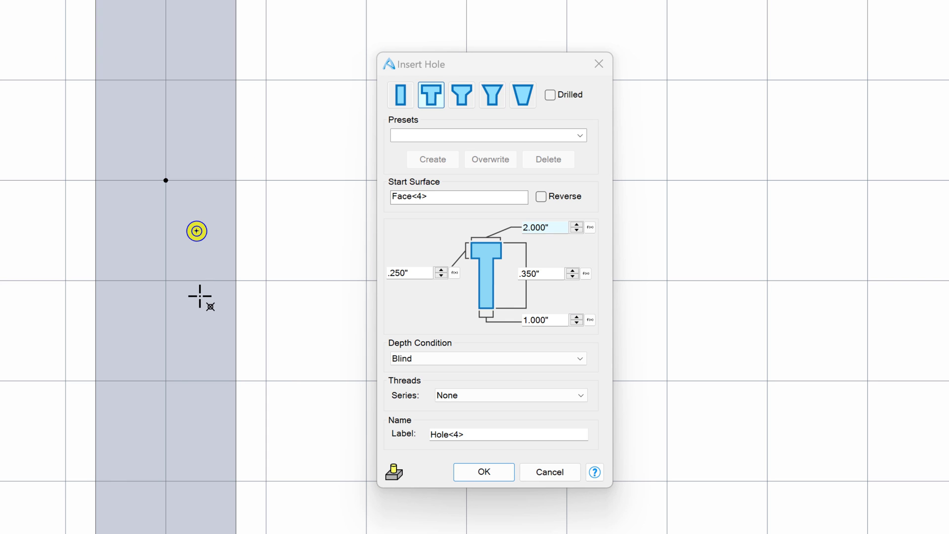
left_click(199, 296)
left_click(198, 346)
scroll(198, 304, "up", 1)
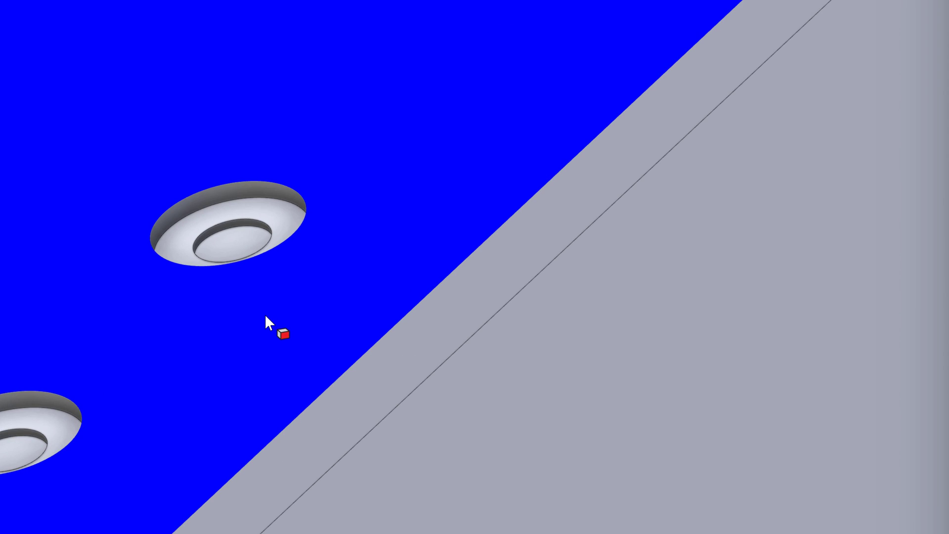
scroll(266, 319, "down", 3)
scroll(263, 304, "up", 2)
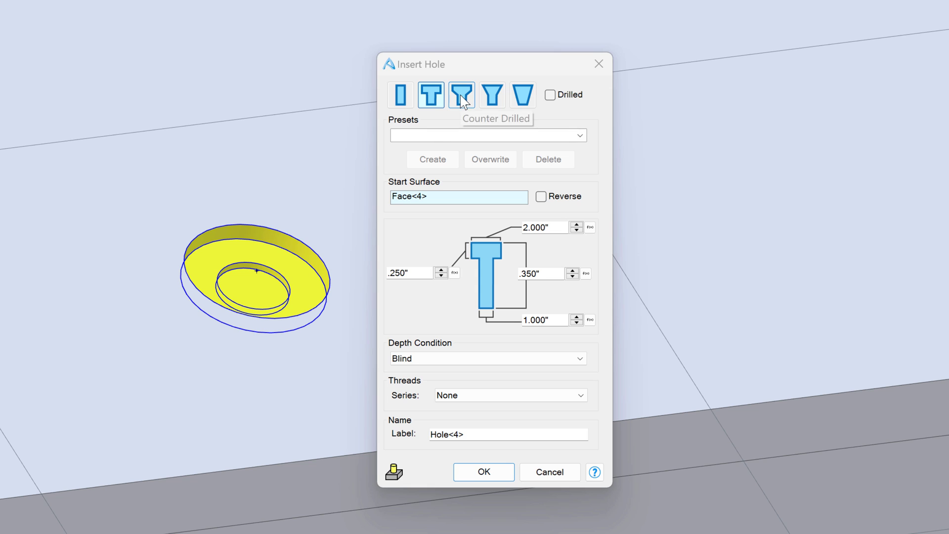
Preview the counter-drilled, countersunk, tapered and simple hole types, and return to the counterbored type.
left_click(461, 95)
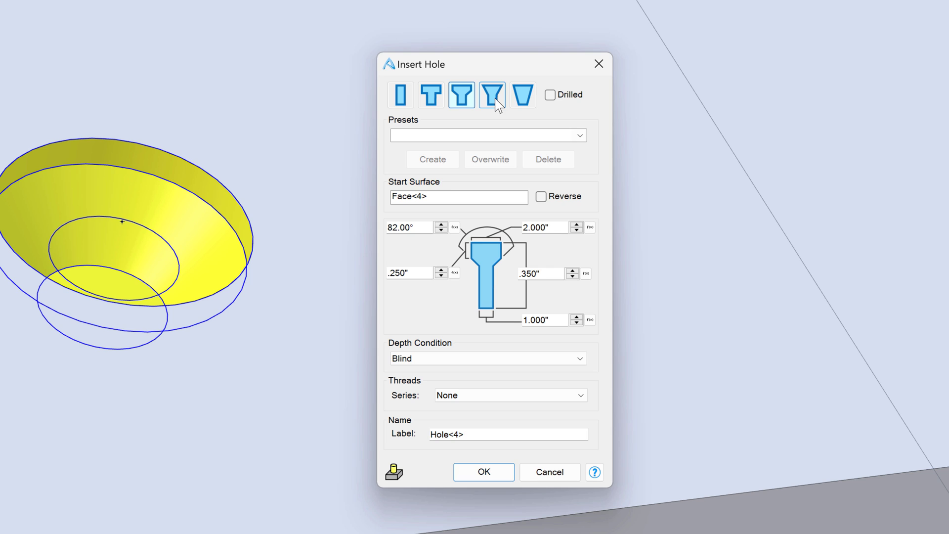
left_click(493, 97)
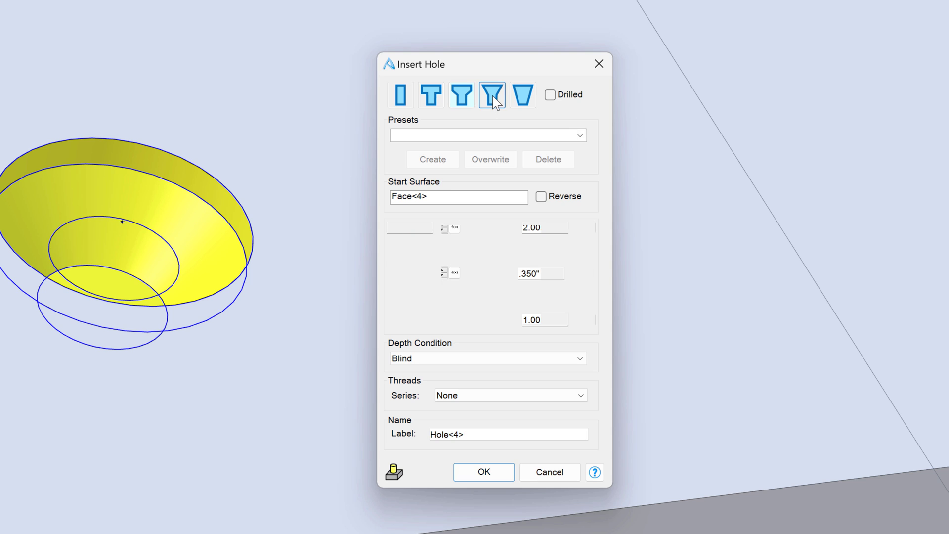
left_click(523, 89)
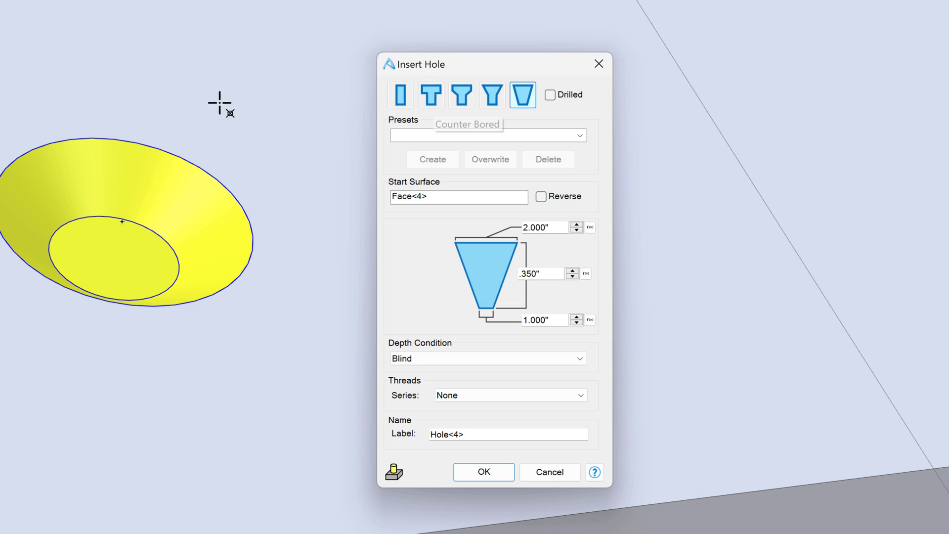
left_click(462, 93)
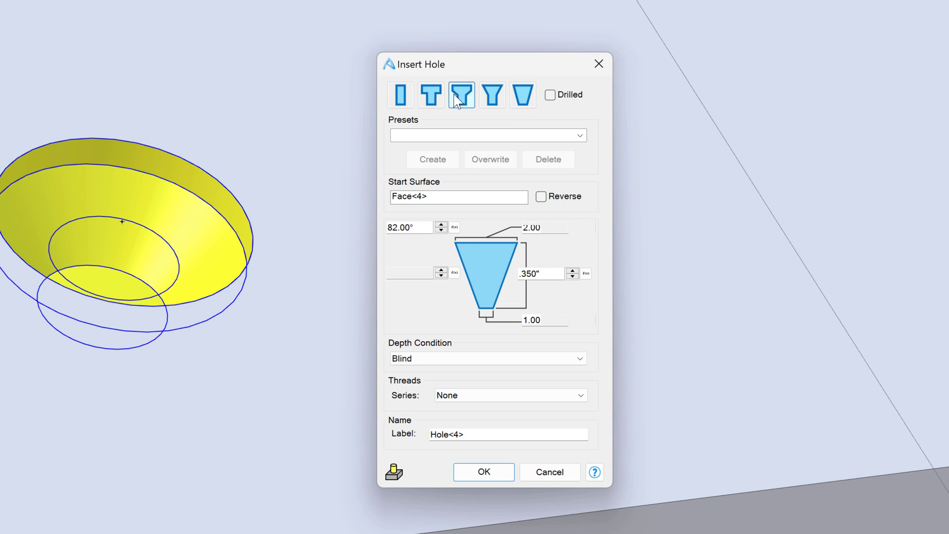
left_click(494, 93)
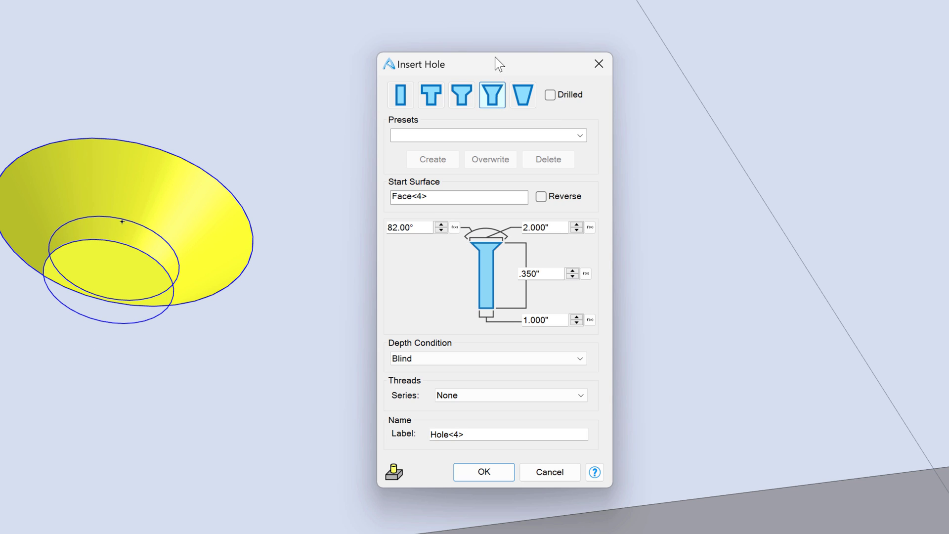
left_click(400, 94)
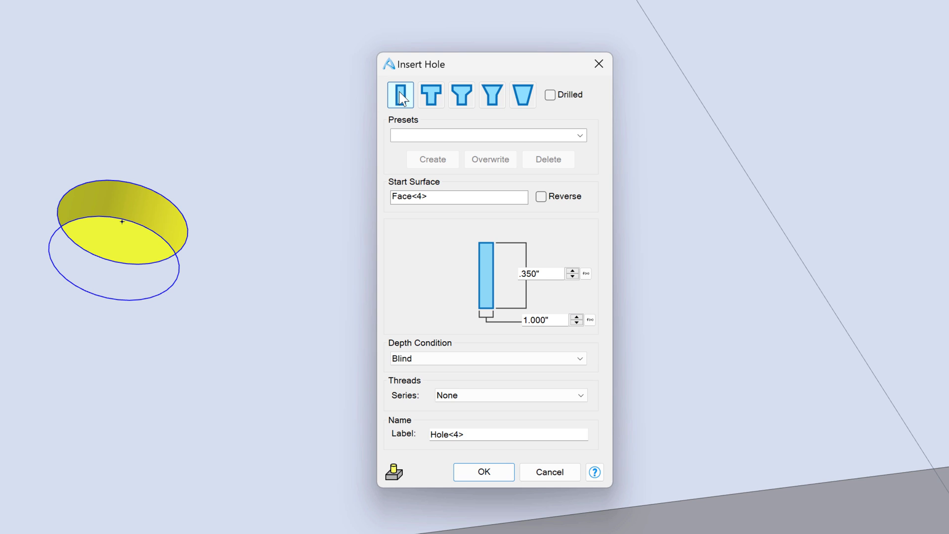
left_click(429, 97)
left_click(463, 97)
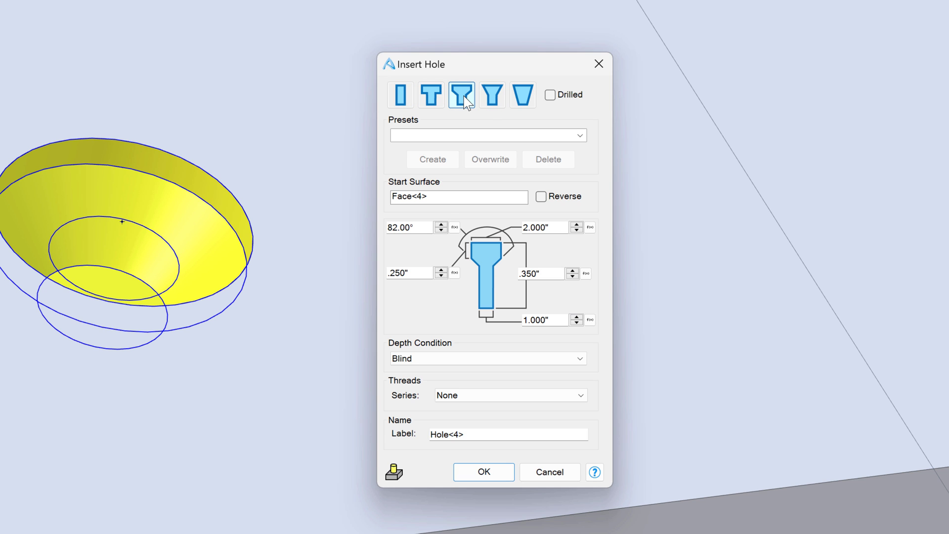
left_click(494, 96)
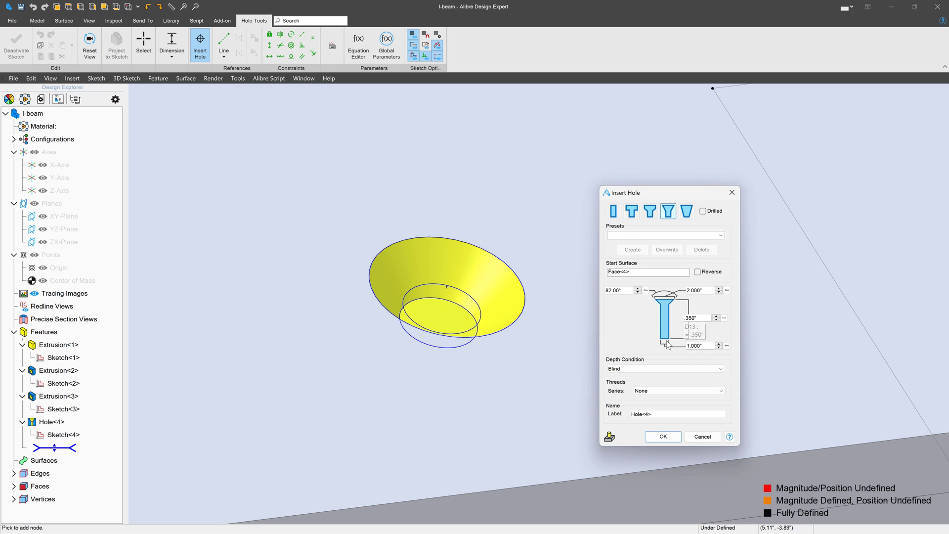
left_click(631, 213)
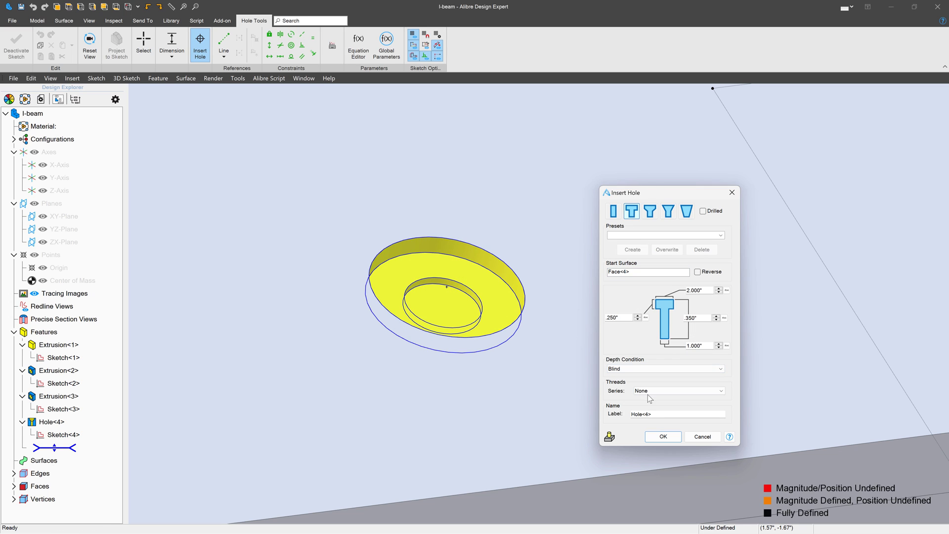
Try the Through All depth condition for the three holes and inspect the preview on both flanges from beneath the beam.
left_click(653, 367)
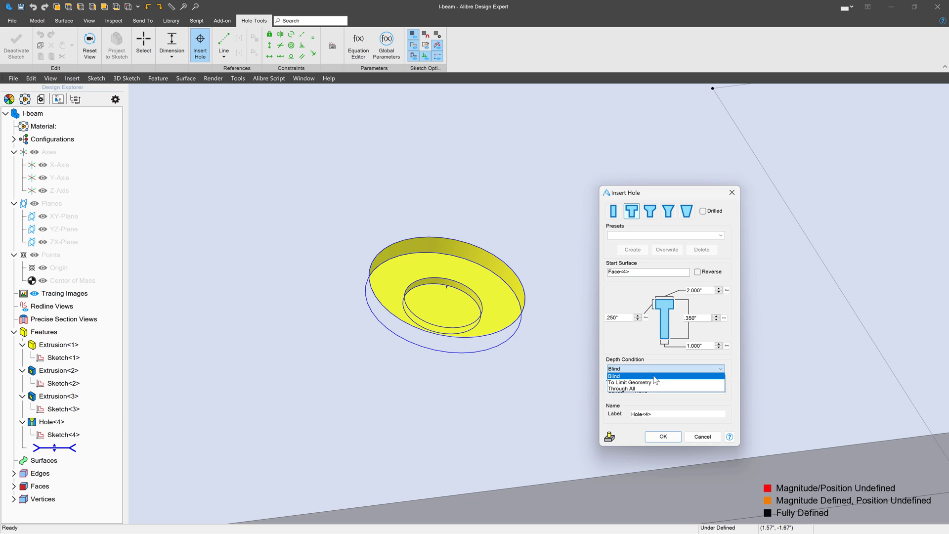
left_click(650, 389)
scroll(449, 211, "down", 5)
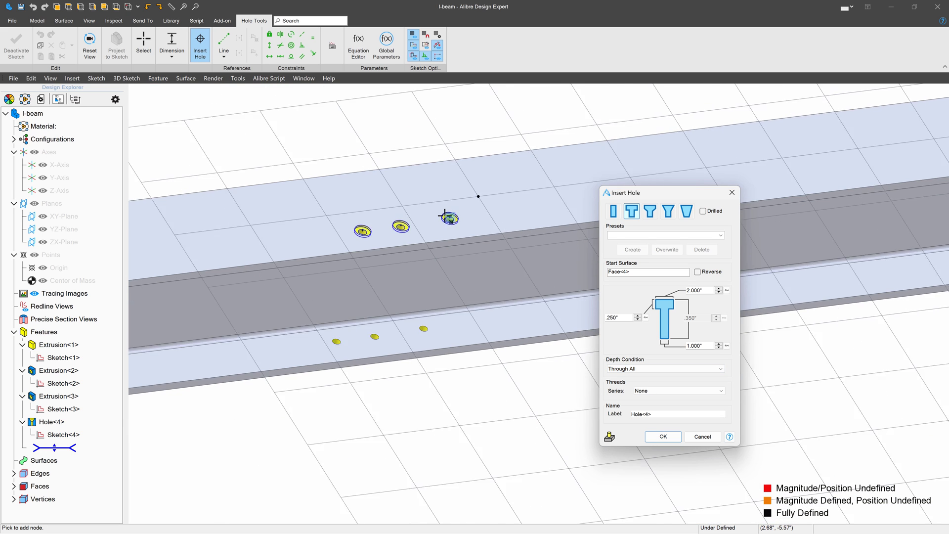
scroll(449, 341, "up", 4)
scroll(449, 340, "down", 3)
middle_click_drag(466, 354, 470, 345)
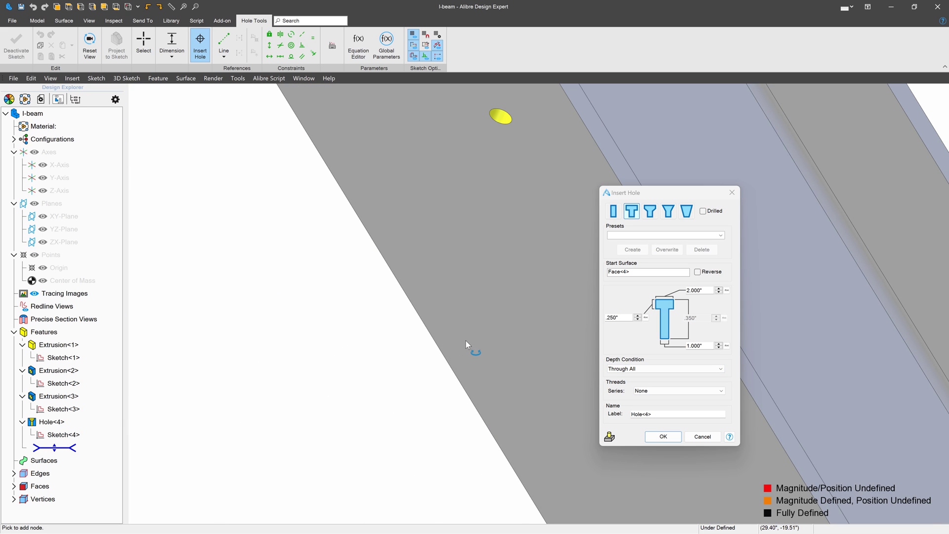
middle_click_drag(434, 403, 499, 275)
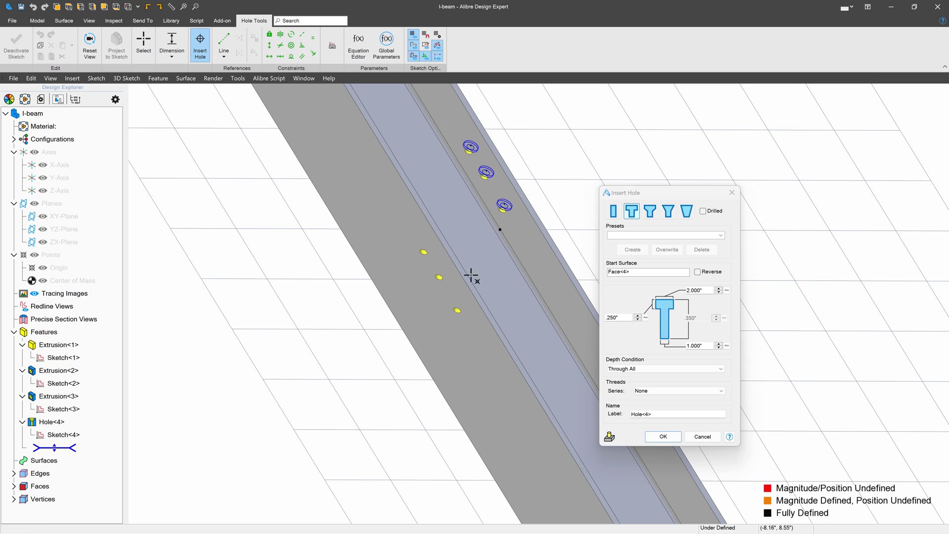
scroll(449, 301, "up", 3)
scroll(448, 302, "up", 2)
scroll(445, 346, "down", 5)
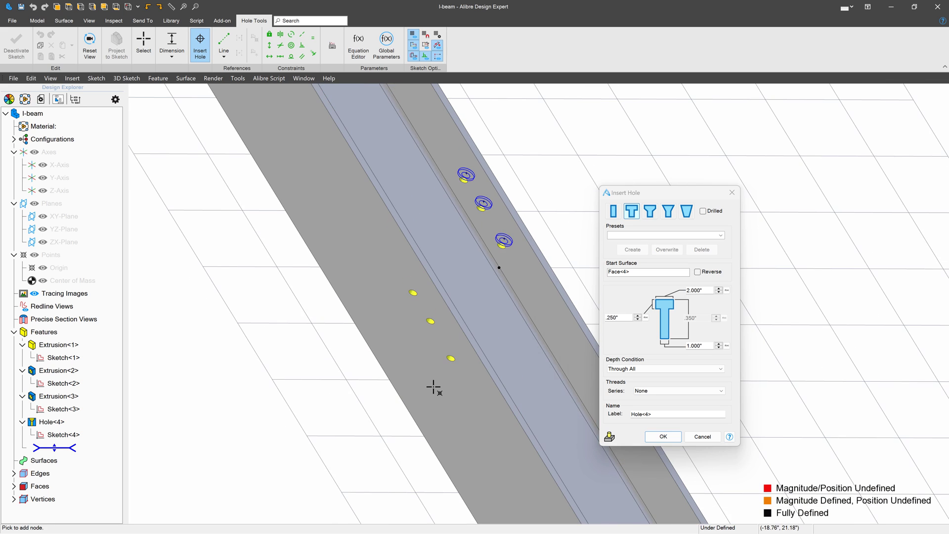
middle_click_drag(435, 388, 452, 313)
scroll(498, 282, "up", 4)
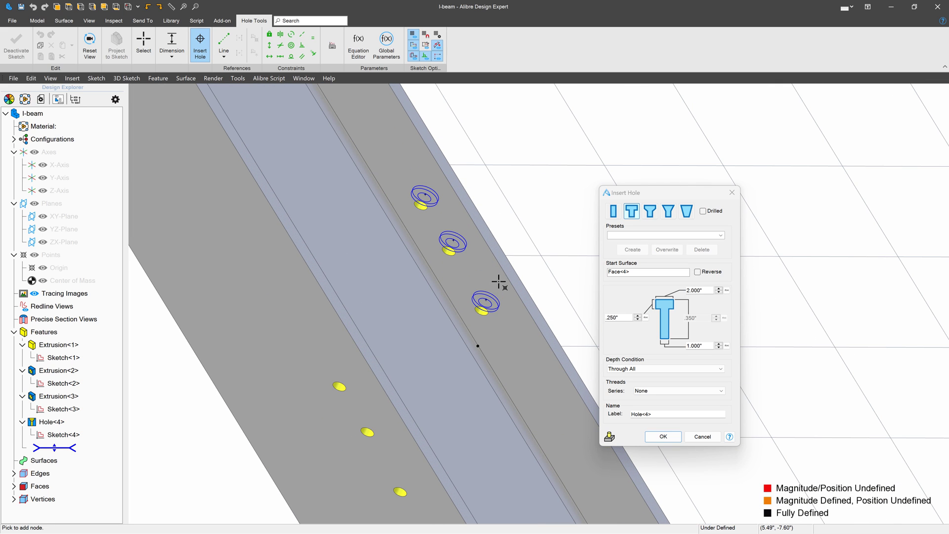
Set the holes' depth condition to To Limit Geometry, using the underside of the upper flange as the limit.
left_click(664, 369)
left_click(661, 383)
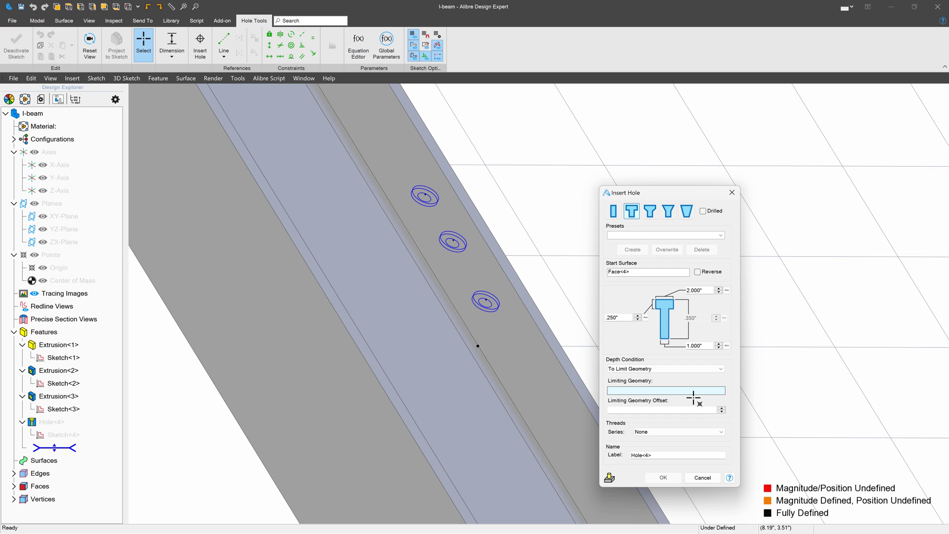
left_click(508, 339)
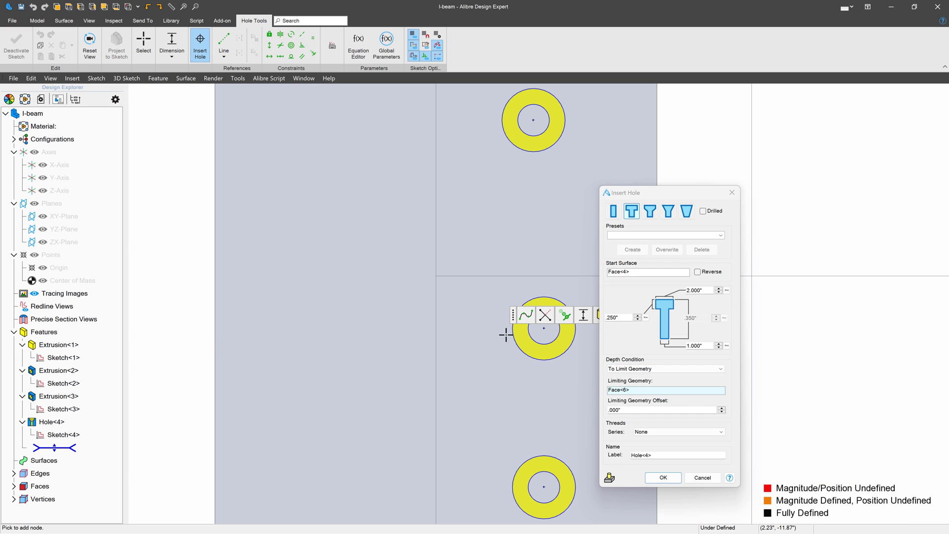
scroll(203, 340, "down", 3)
mouse_move(203, 340)
right_mouse_down()
mouse_move(452, 339)
mouse_move(441, 315)
mouse_move(371, 365)
mouse_move(339, 187)
right_mouse_up()
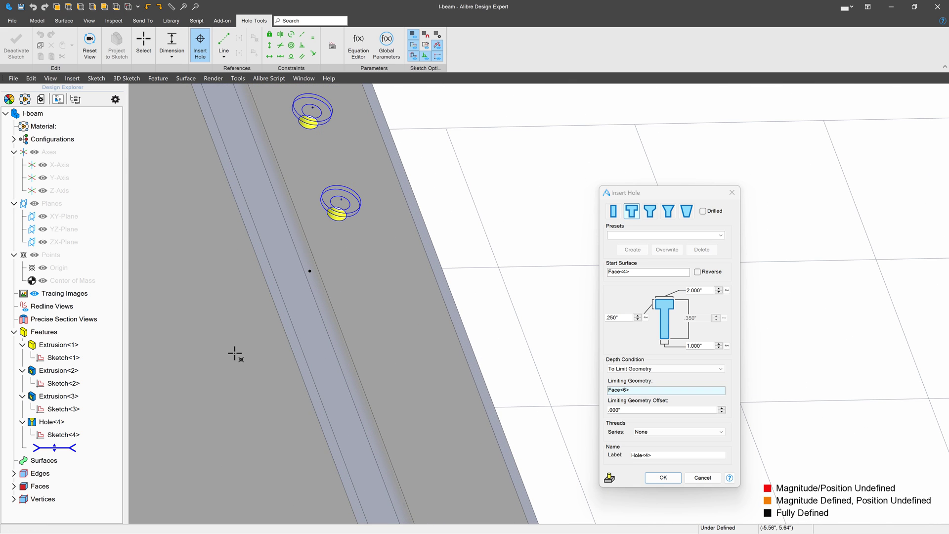
right_click_drag(428, 247, 381, 361)
scroll(382, 361, "up", 1)
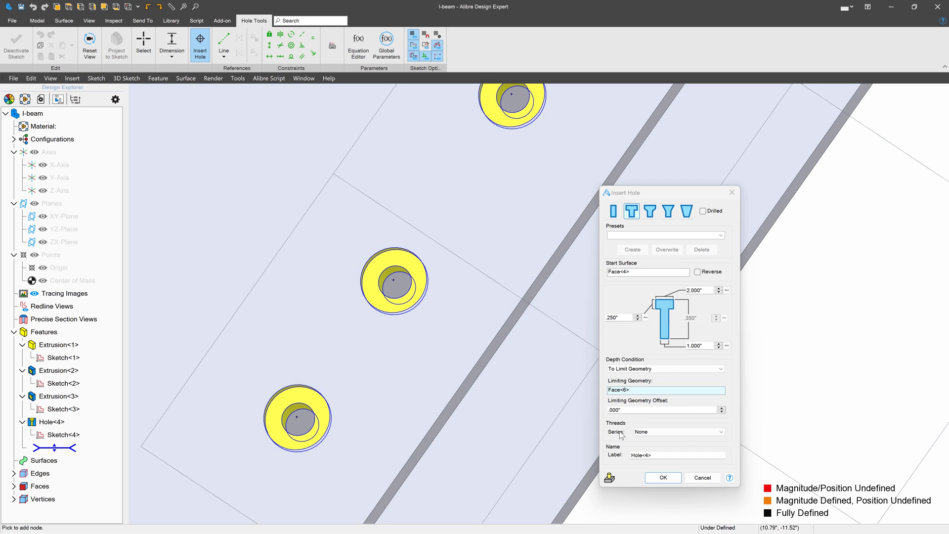
Set the thread series to ISO - Fine and the thread type to M4x0.35, and inspect the threads in the preview.
left_click(637, 433)
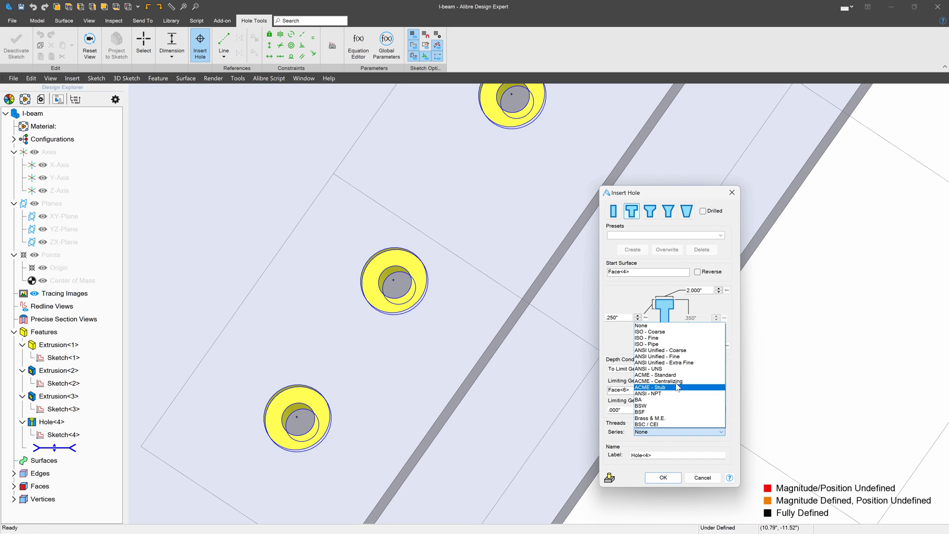
left_click(686, 339)
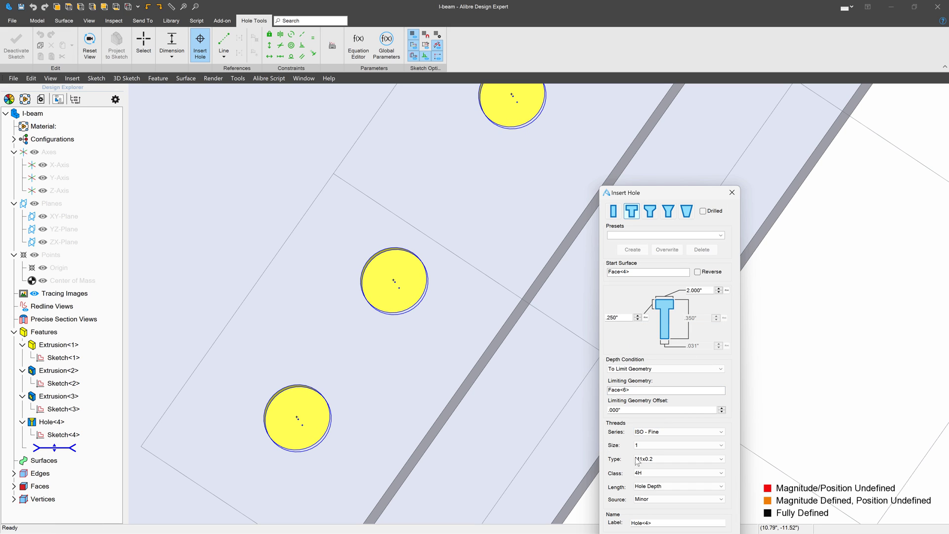
left_click(638, 460)
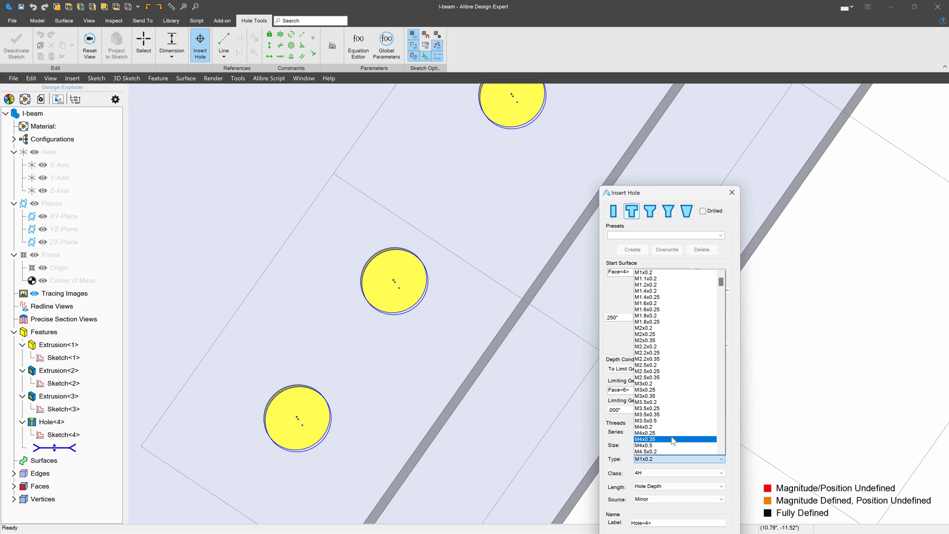
left_click(672, 441)
scroll(434, 304, "up", 5)
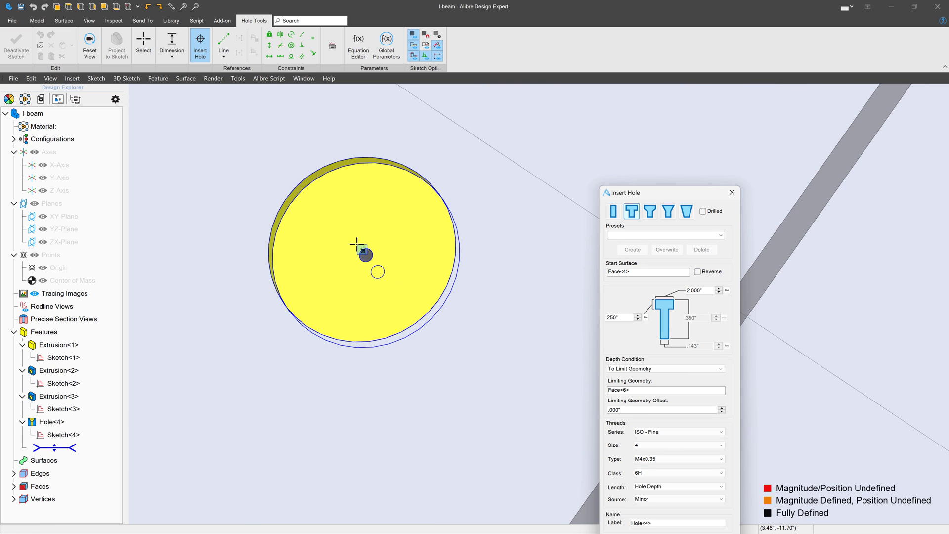
scroll(390, 291, "up", 5)
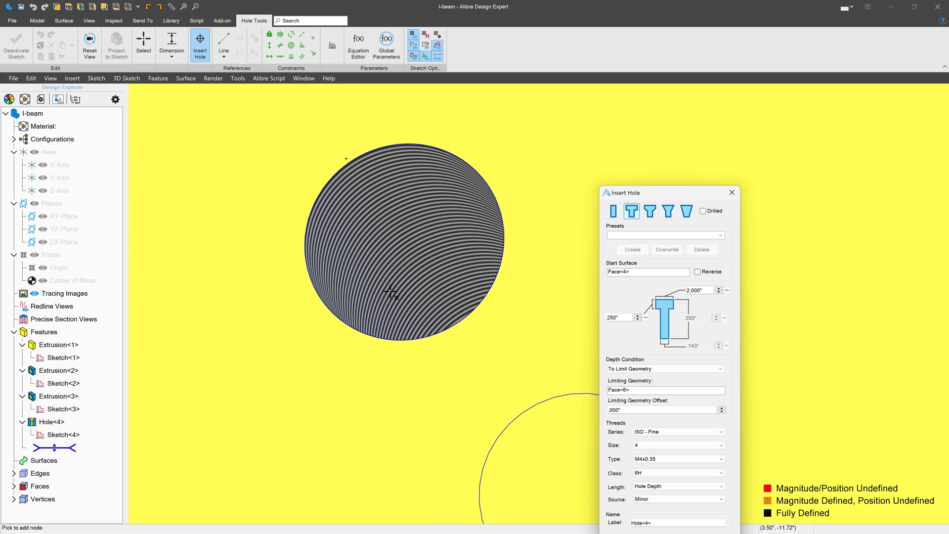
scroll(344, 293, "down", 8)
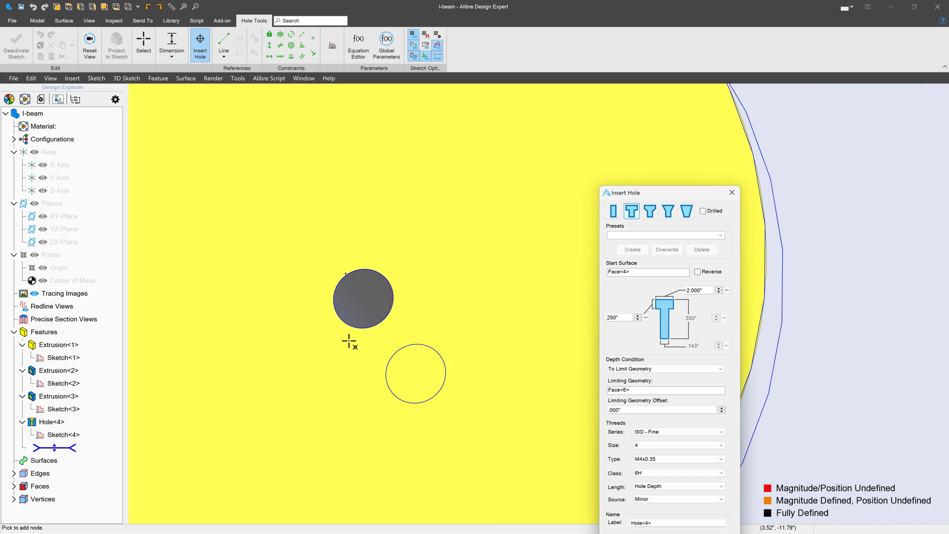
Try thread type M18.5x0.5, settle on M19x0.35, and inspect the enlarged bores of the previewed holes.
left_click(653, 459)
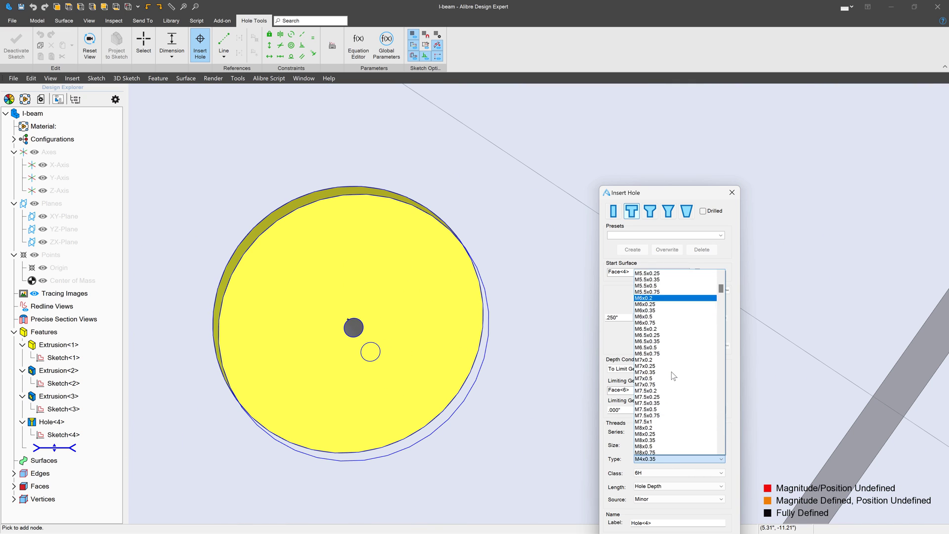
scroll(656, 445, "down", 10)
scroll(656, 445, "down", 5)
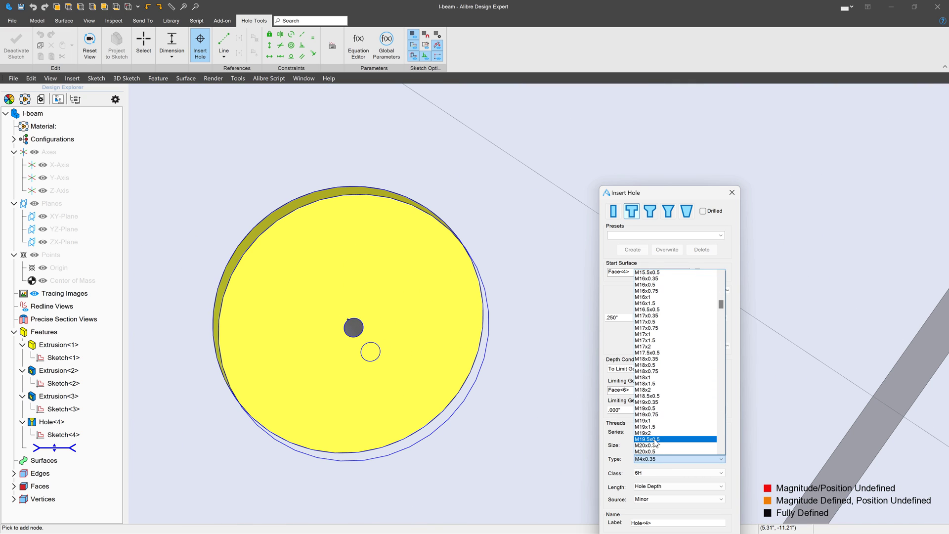
left_click(665, 395)
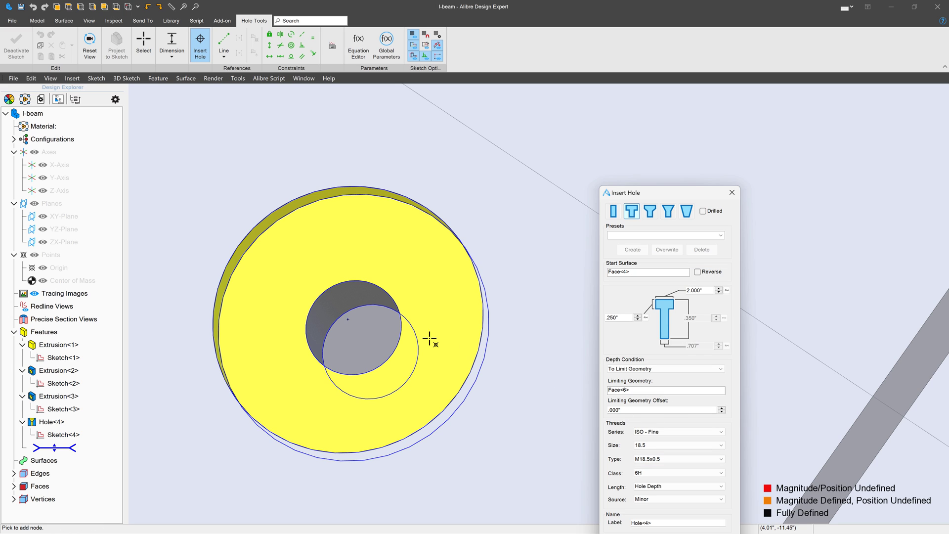
left_click(674, 460)
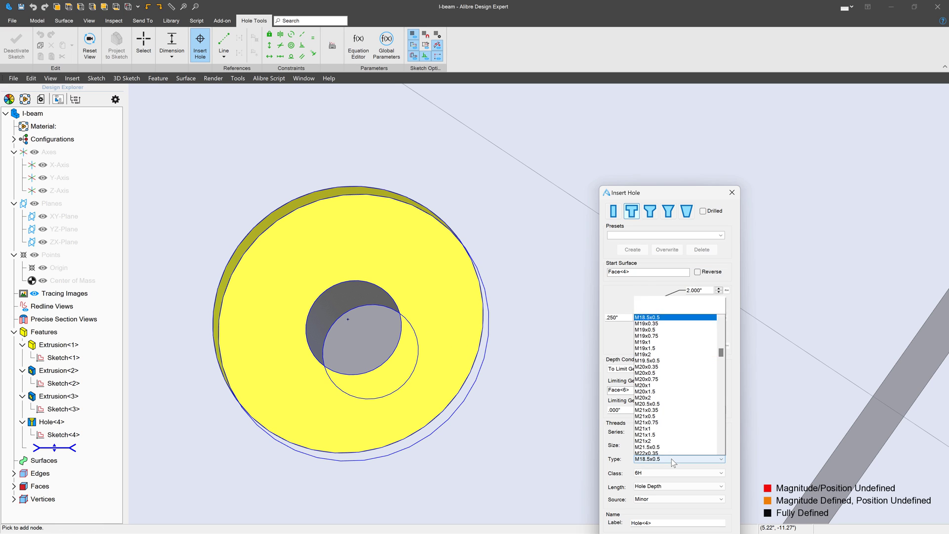
left_click(648, 278)
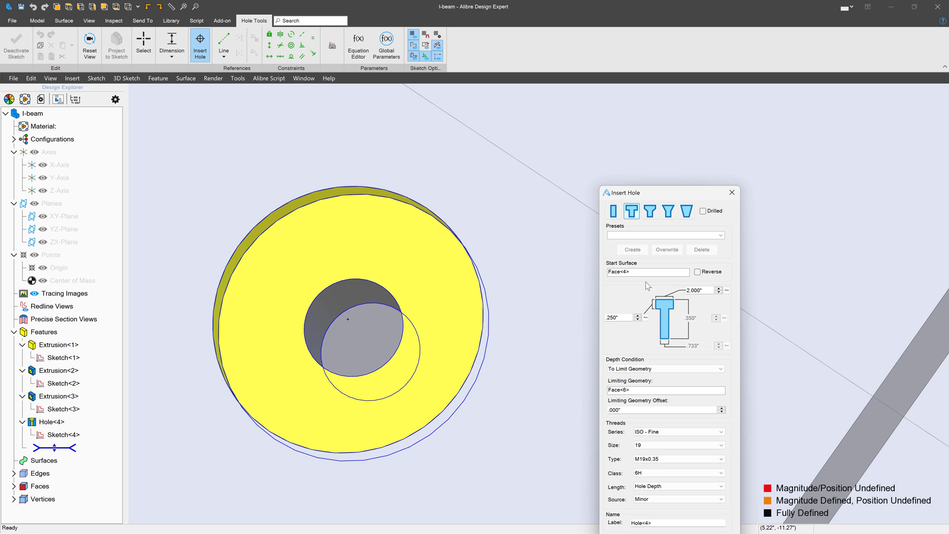
right_click_drag(445, 376, 422, 392)
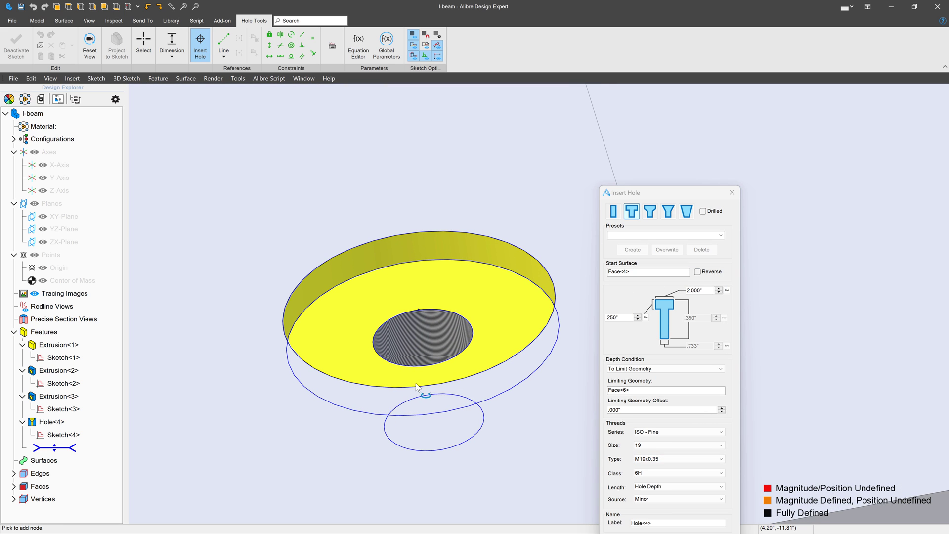
scroll(431, 332, "up", 3)
scroll(430, 333, "down", 8)
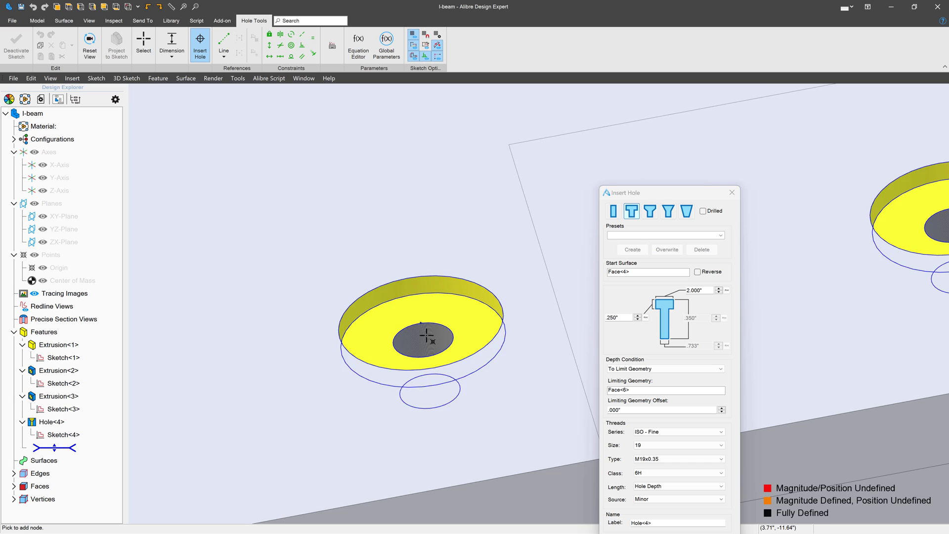
Preview the threaded holes as the simple hole type and examine the thread texture inside one bore.
left_click_drag(645, 192, 646, 114)
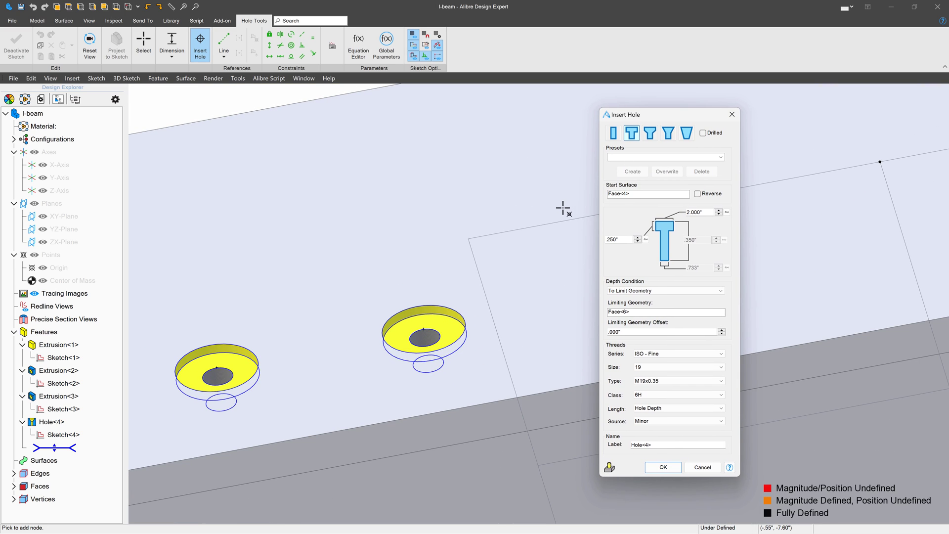
left_click(613, 133)
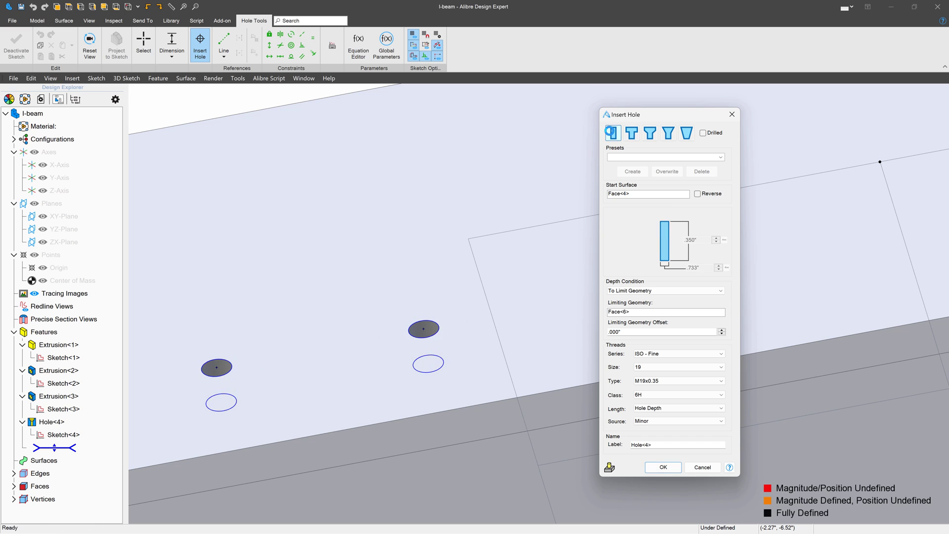
scroll(426, 365, "up", 5)
scroll(434, 315, "up", 3)
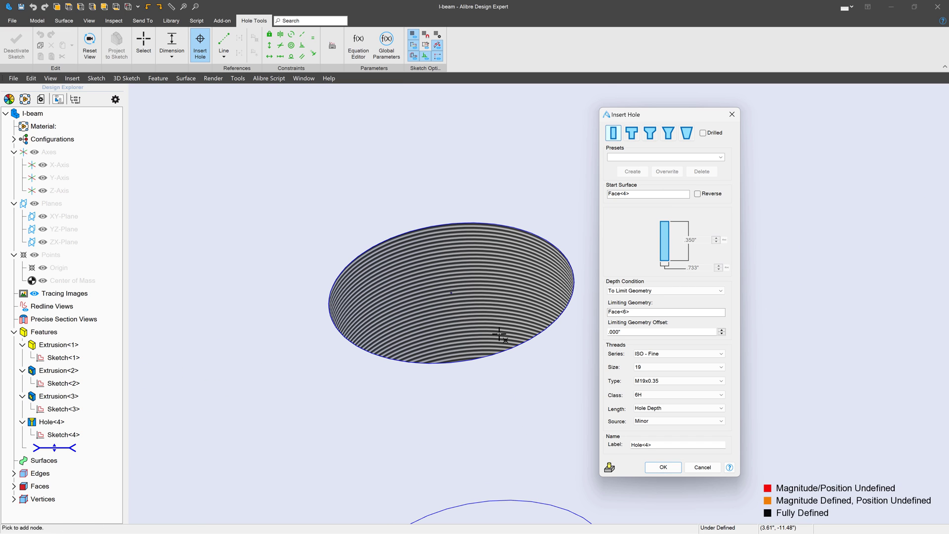
scroll(499, 335, "down", 6)
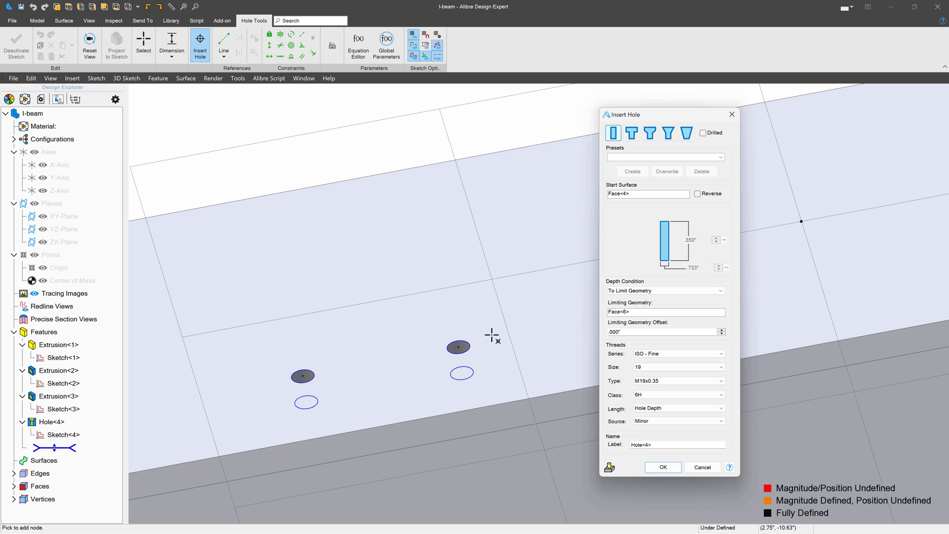
Switch the hole type to tapered, inspect its preview, and create the three holes.
left_click(690, 135)
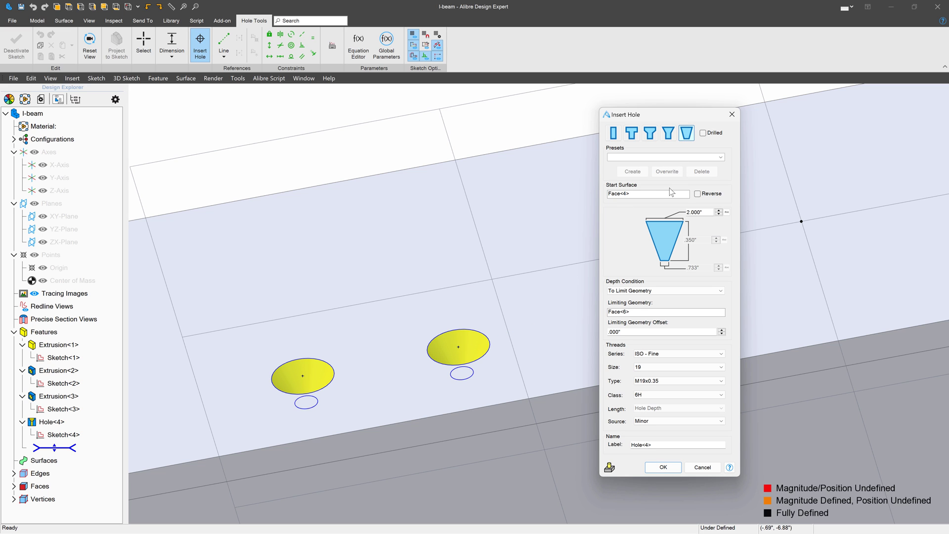
scroll(523, 308, "up", 2)
scroll(440, 361, "up", 2)
scroll(426, 365, "up", 4)
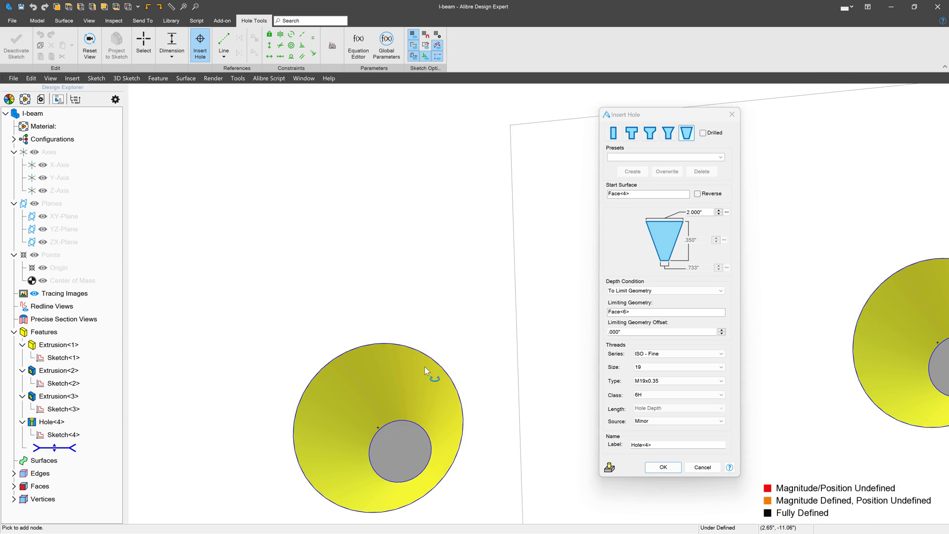
middle_click_drag(424, 371, 429, 358)
left_click(661, 469)
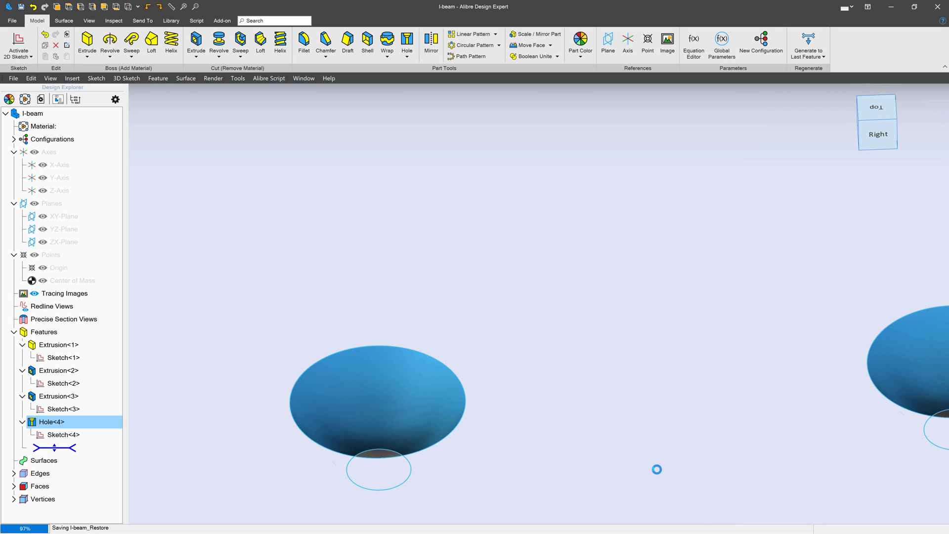
scroll(387, 350, "down", 3)
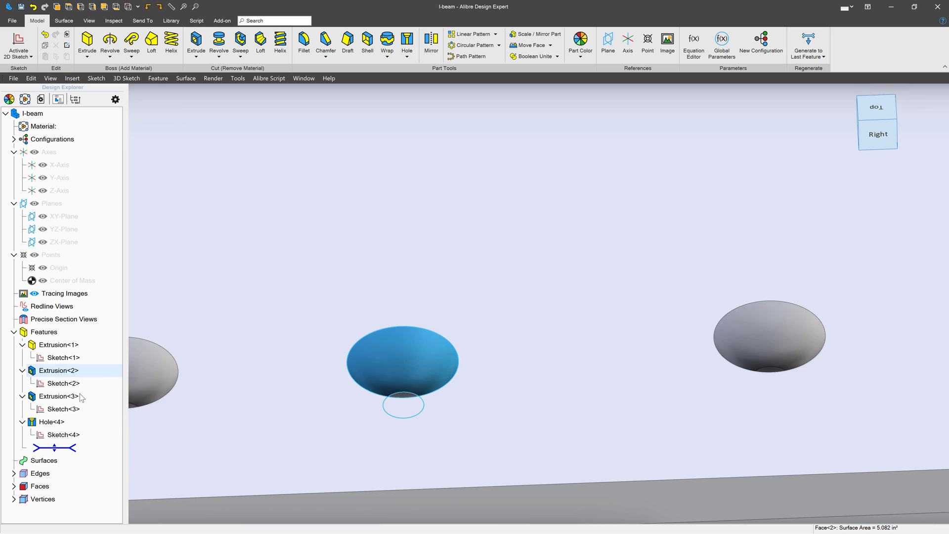
Edit the hole feature on the upper flange, changing its type to counterbored, and apply the change.
left_click(64, 426)
right_click(92, 427)
left_click(106, 468)
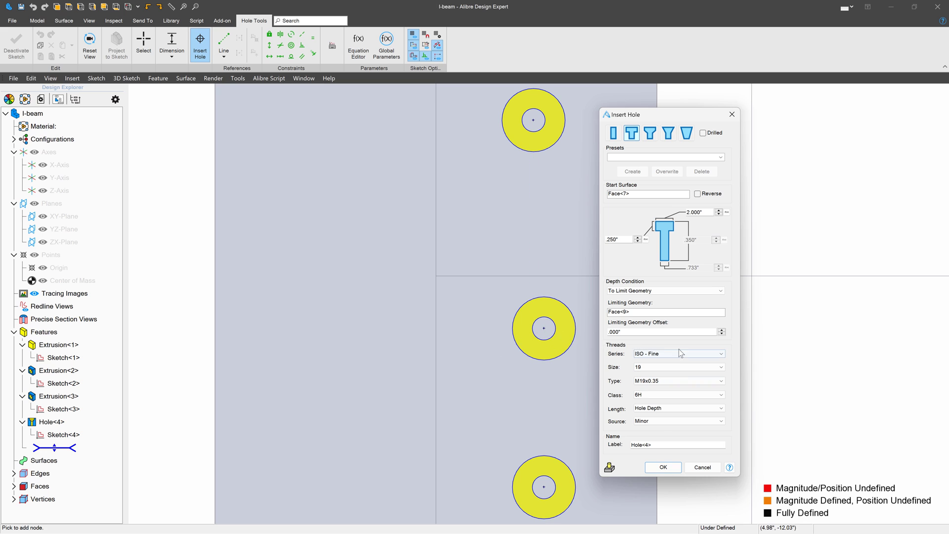
left_click(663, 468)
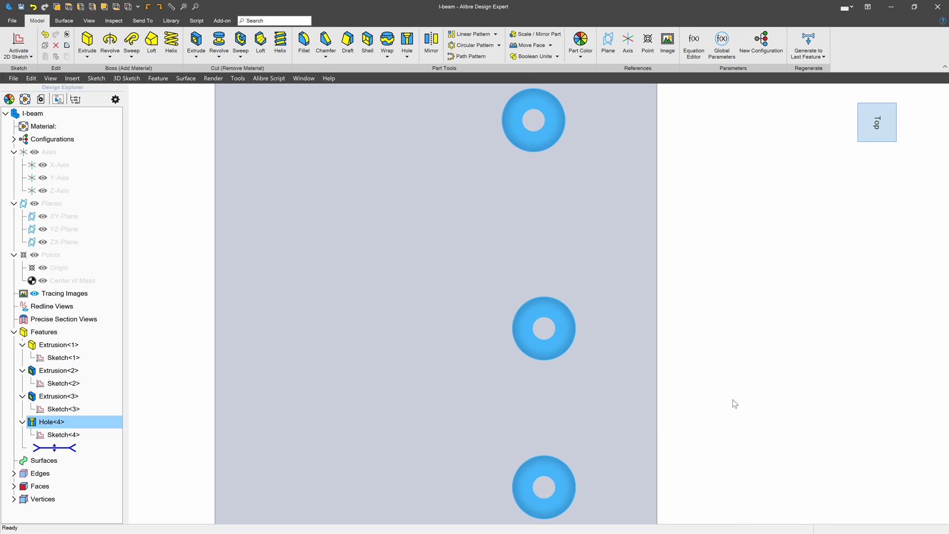
Examine the three finished counterbored holes in the upper flange from several angles and close up.
scroll(617, 391, "up", 5)
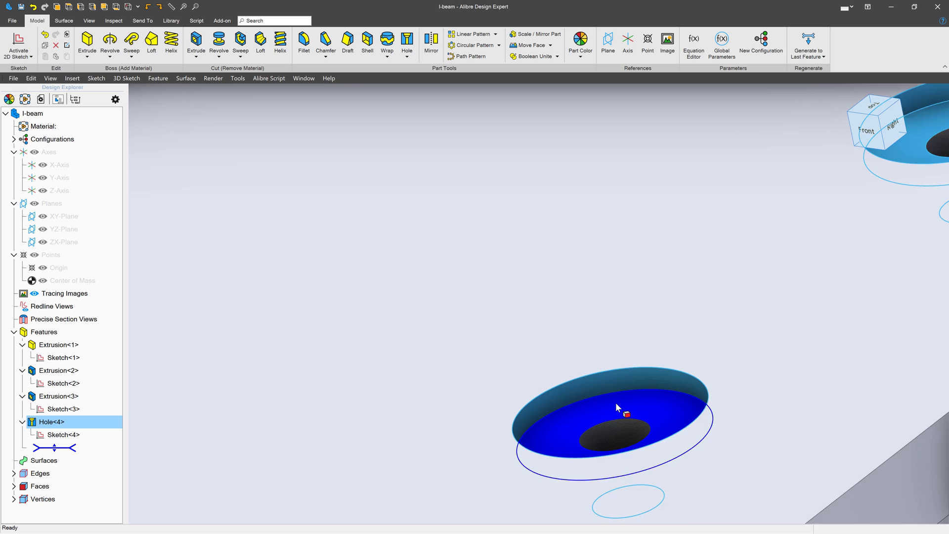
scroll(376, 300, "down", 6)
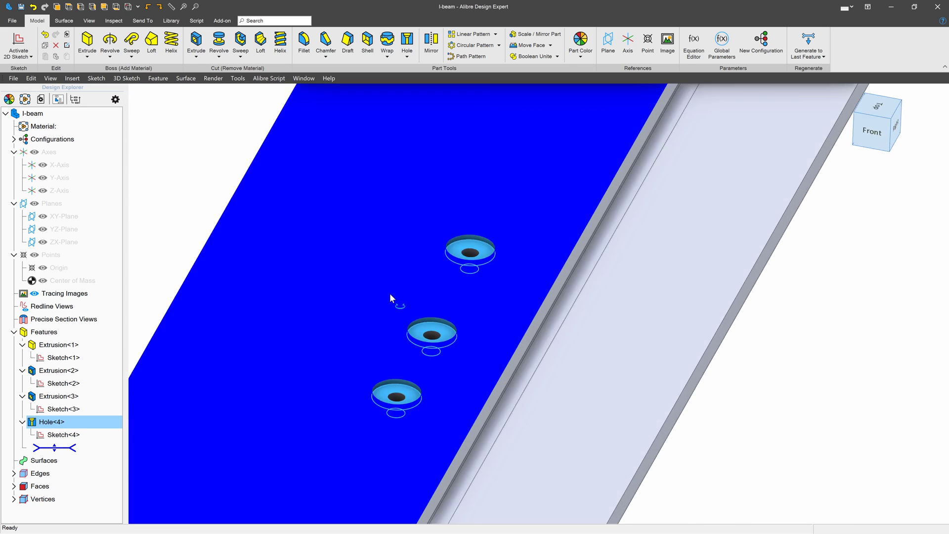
mouse_move(390, 294)
middle_mouse_down()
mouse_move(373, 299)
mouse_move(376, 289)
mouse_move(382, 297)
middle_mouse_up()
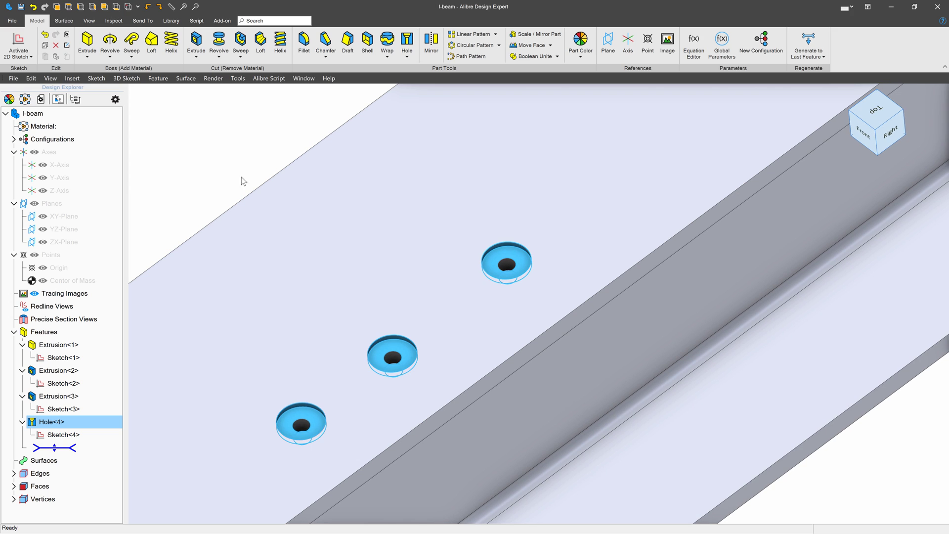
left_click(234, 171)
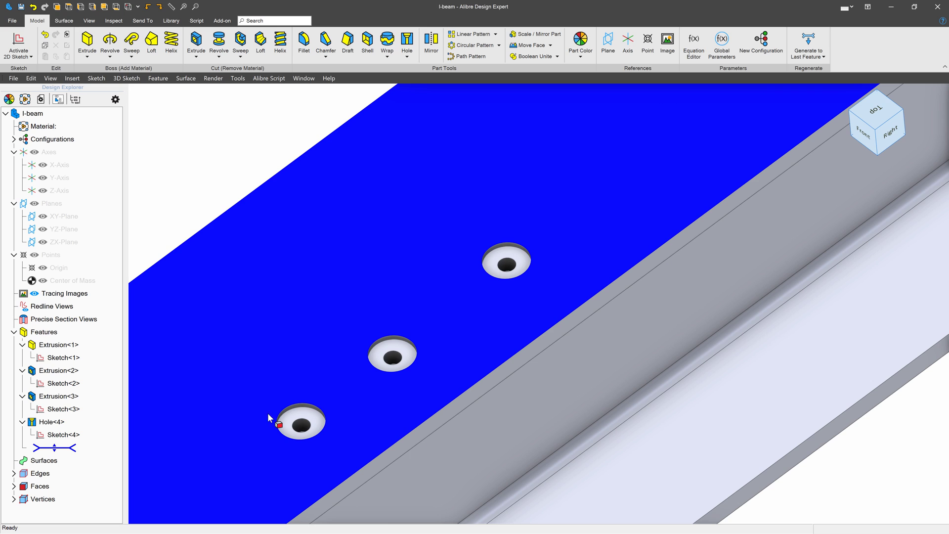
scroll(412, 414, "up", 6)
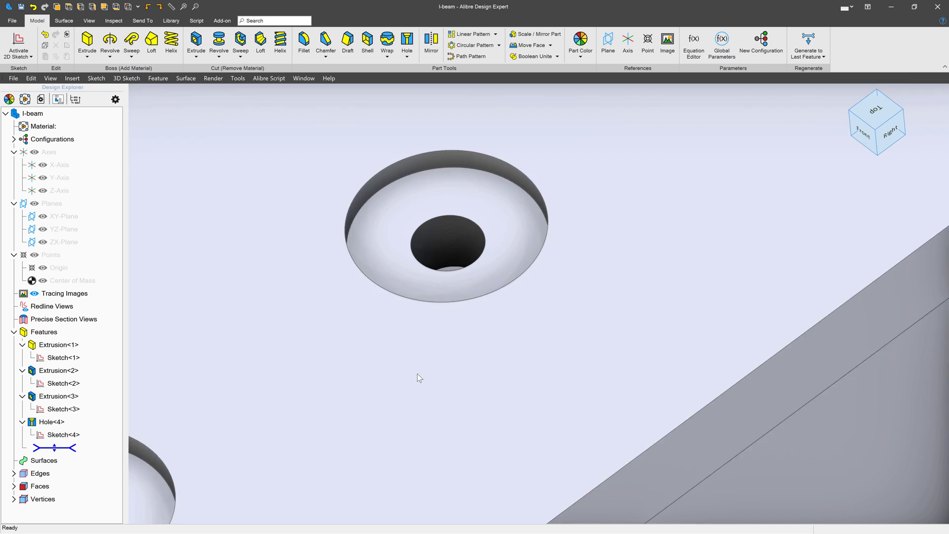
scroll(461, 170, "up", 2)
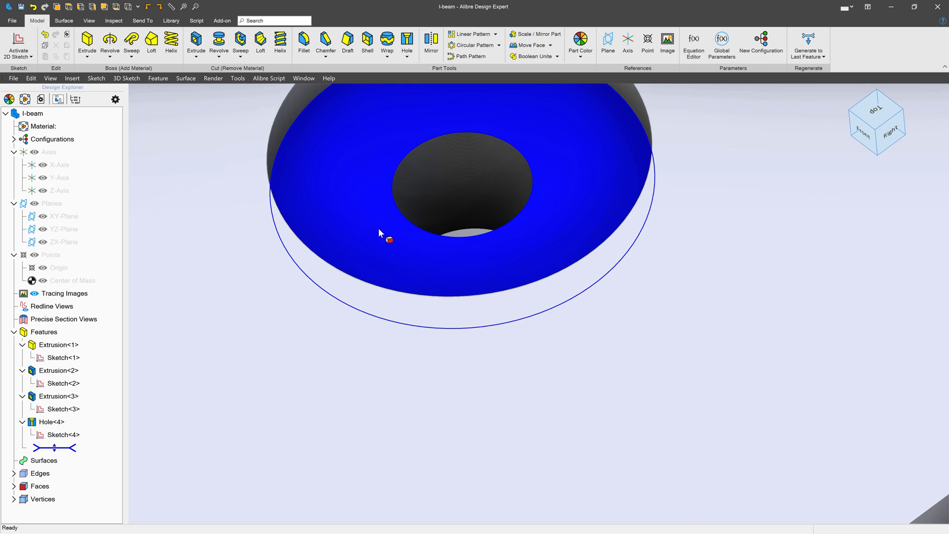
scroll(456, 242, "down", 6)
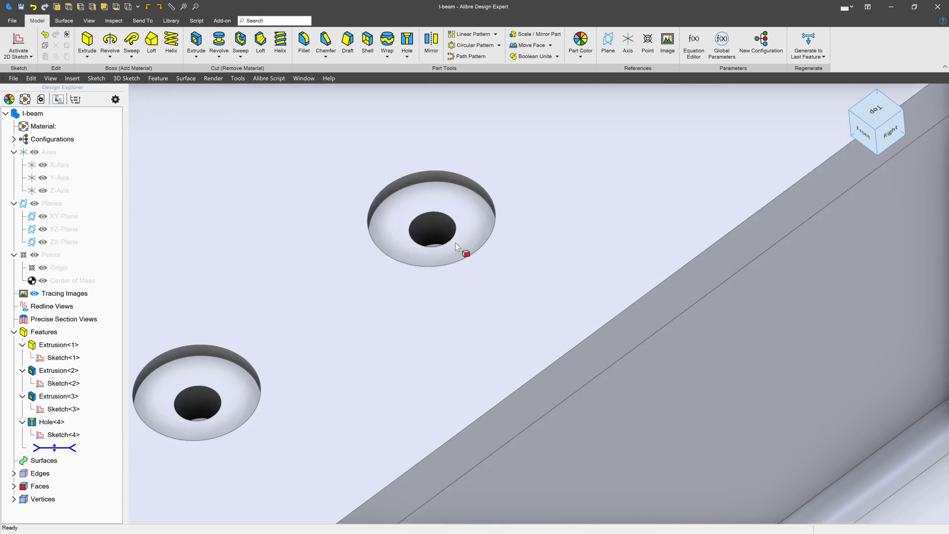
scroll(460, 243, "up", 4)
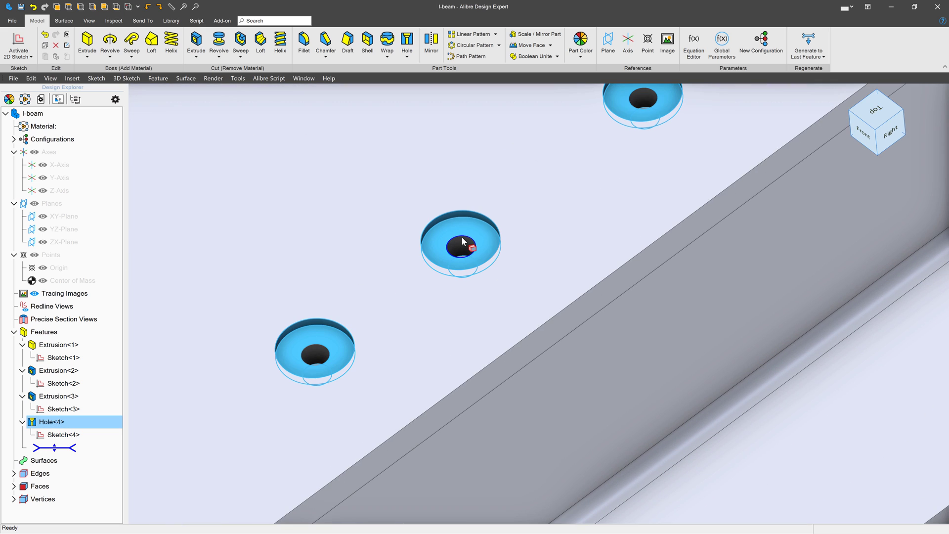
Reopen the hole feature for editing and save its settings as a new preset named Common Hole.
right_click(47, 422)
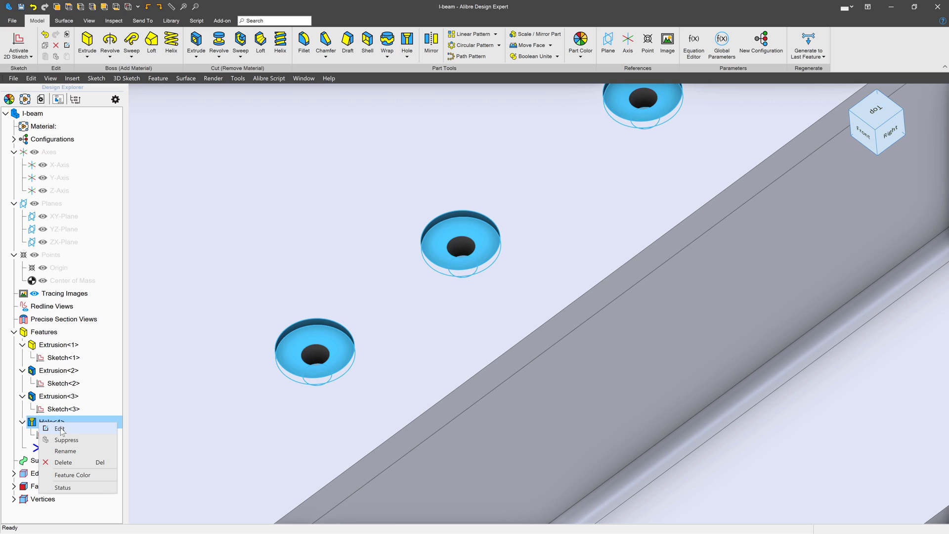
left_click(64, 433)
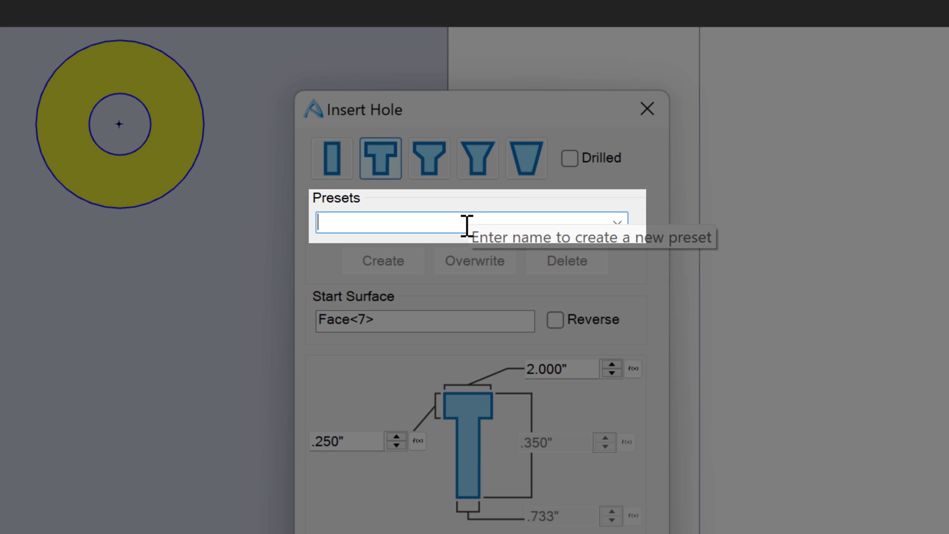
type("ommon Hole")
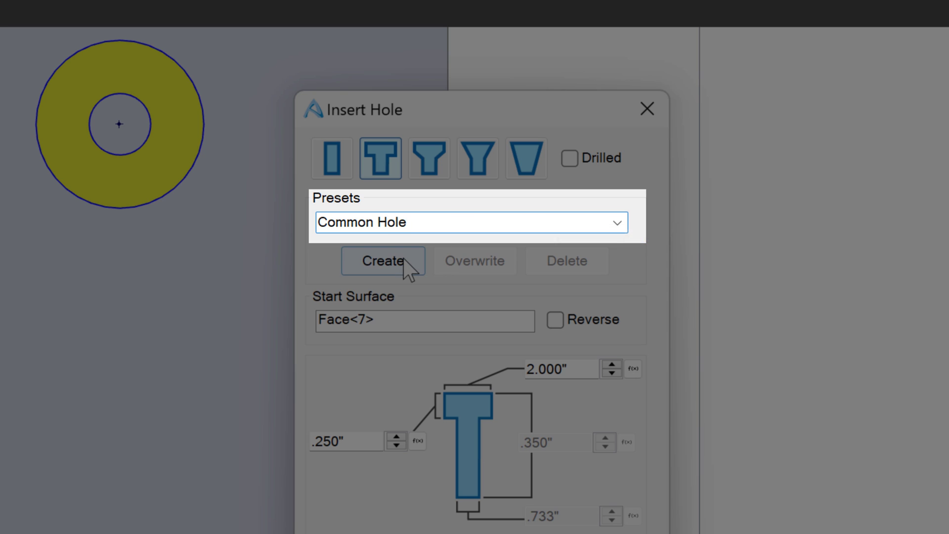
left_click(403, 260)
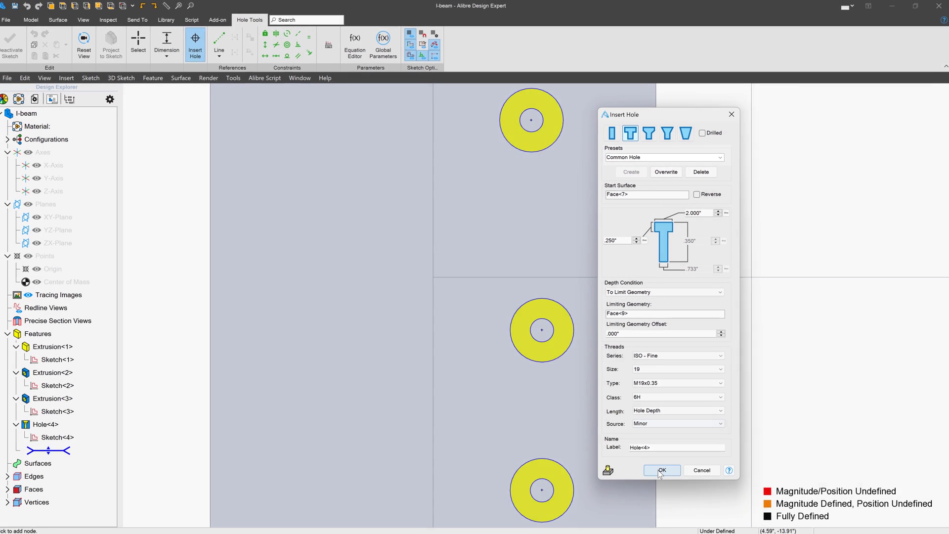
Apply the counterbored hole settings on the I-beam's upper flange and finish editing the feature.
left_click(664, 468)
scroll(731, 333, "down", 6)
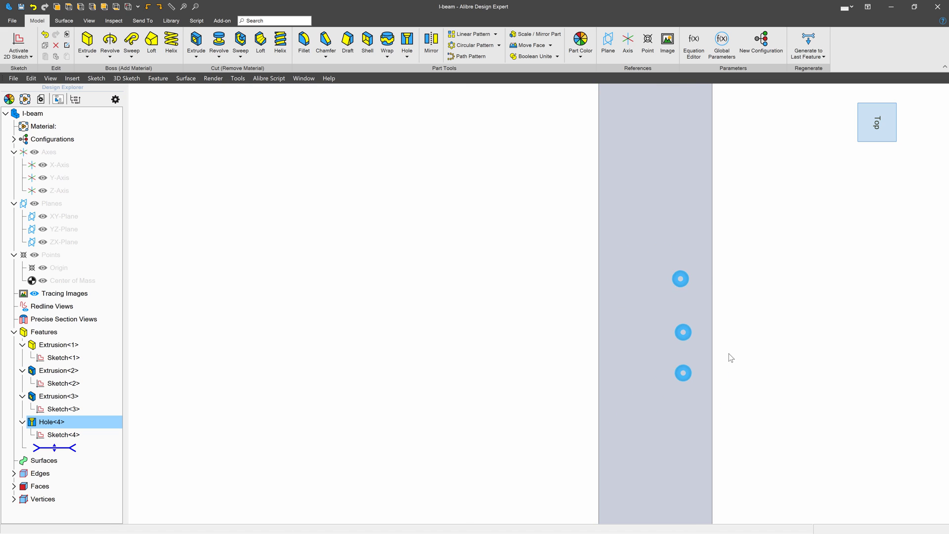
middle_click_drag(730, 358, 723, 343)
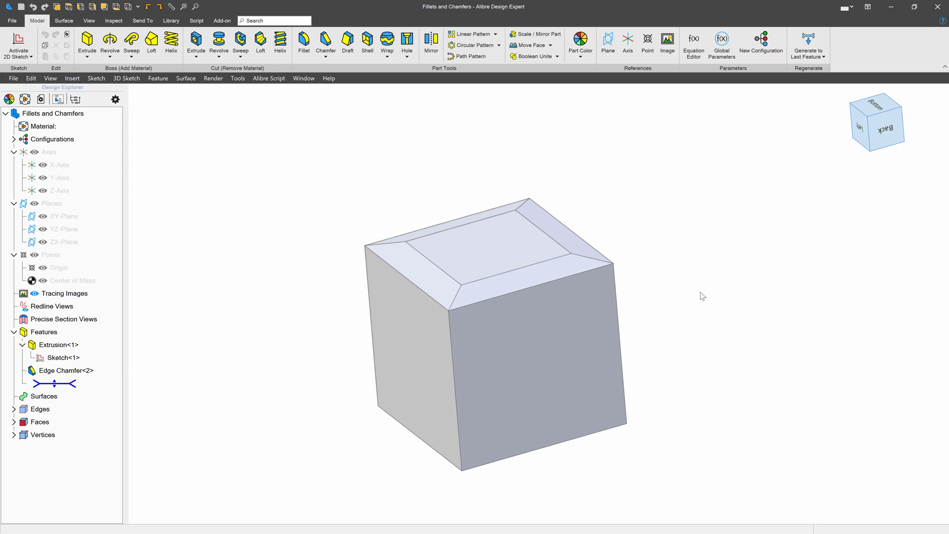
Place a hole at the origin of the cube's inner chamfered-side face in Fillets and Chamfers, using the Common Hole preset.
left_click(407, 46)
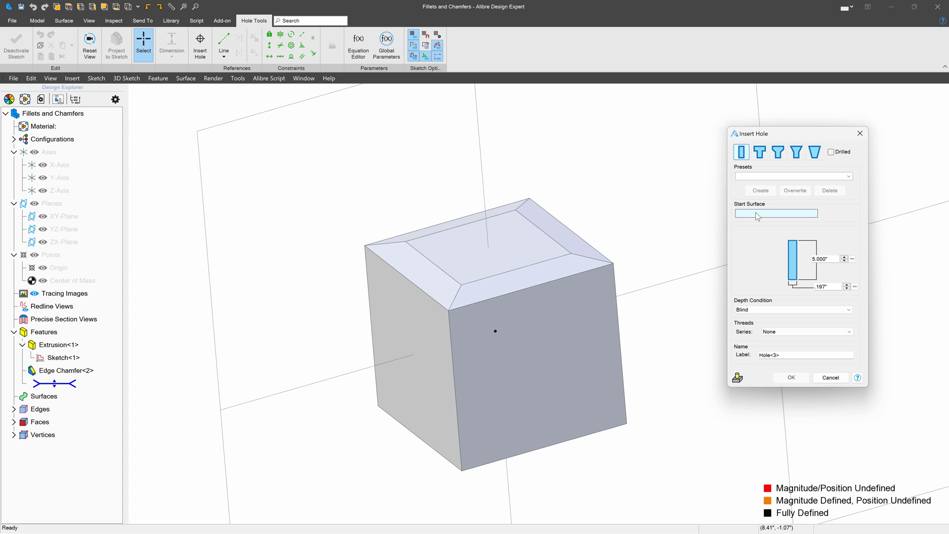
left_click(479, 244)
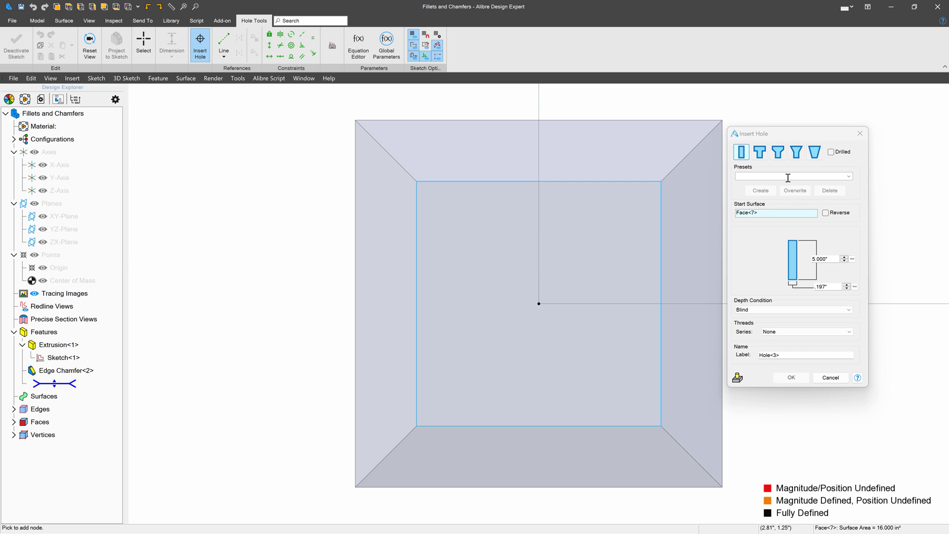
left_click(849, 177)
left_click(769, 186)
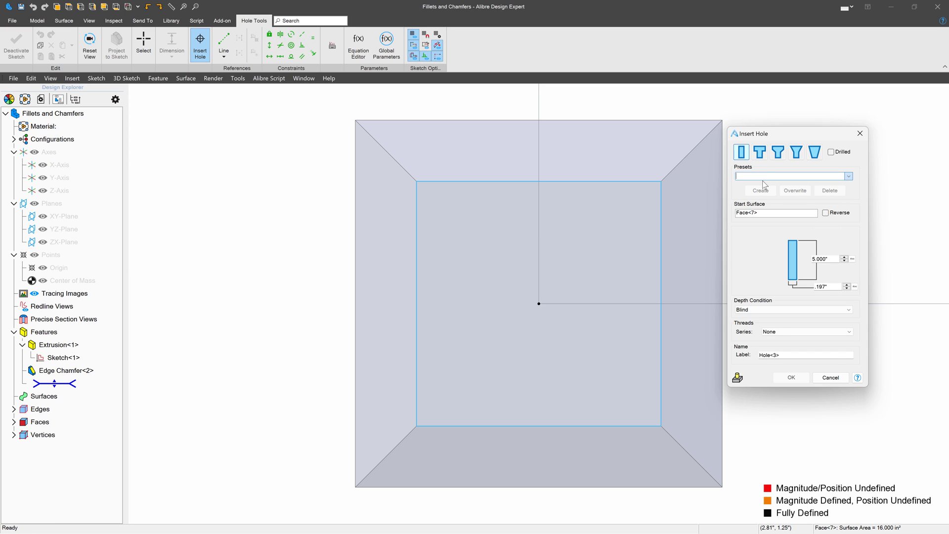
left_click(539, 304)
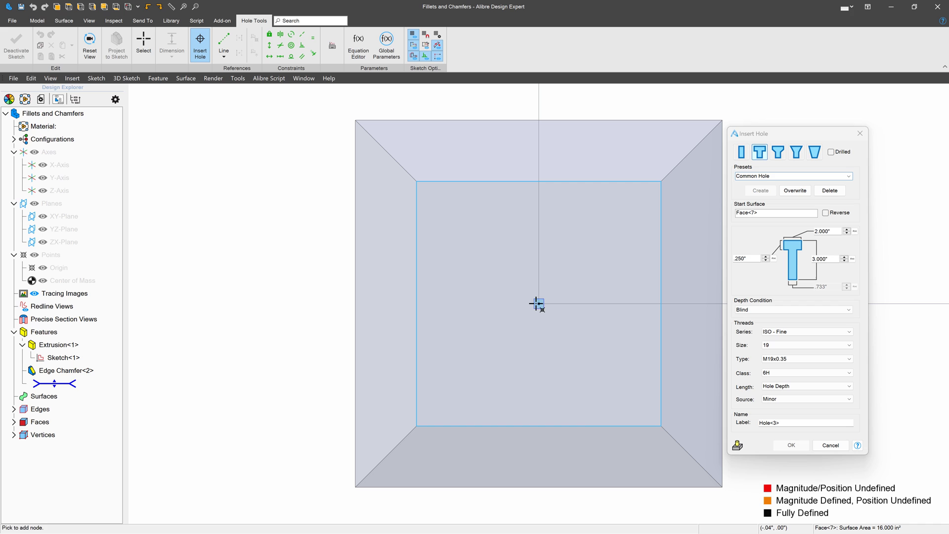
right_click_drag(596, 366, 604, 349)
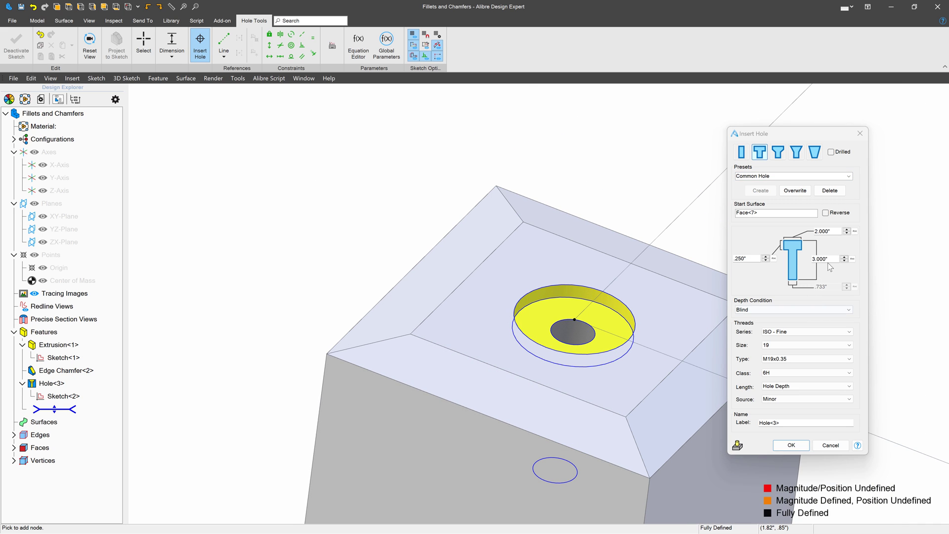
Set the hole's depth to 0.5 inches and overwrite the Common Hole preset with the current settings.
left_click(821, 259)
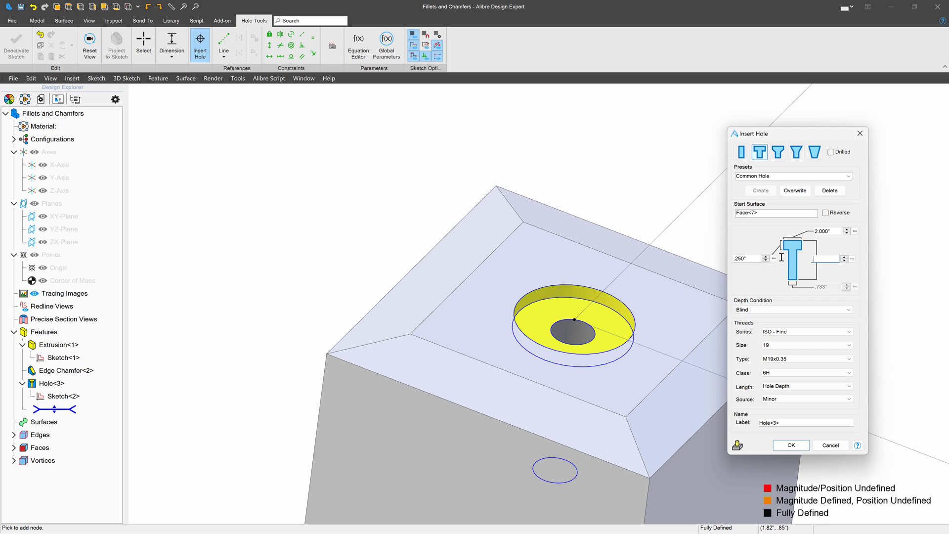
type(".5")
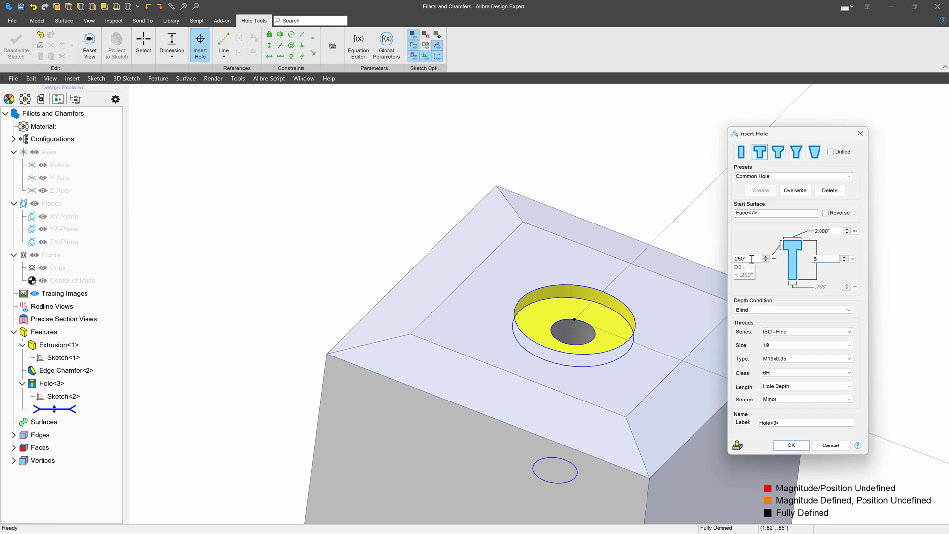
left_click(746, 258)
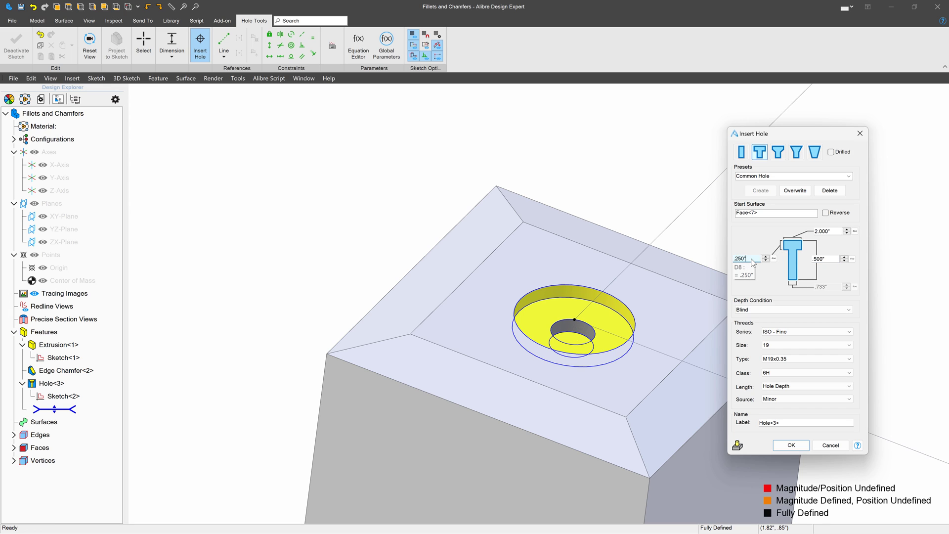
left_click(794, 192)
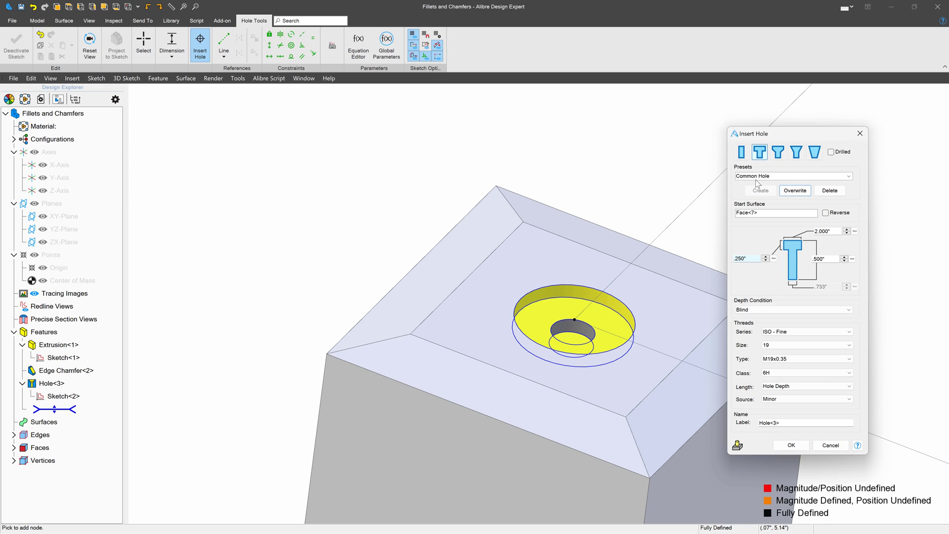
left_click(831, 259)
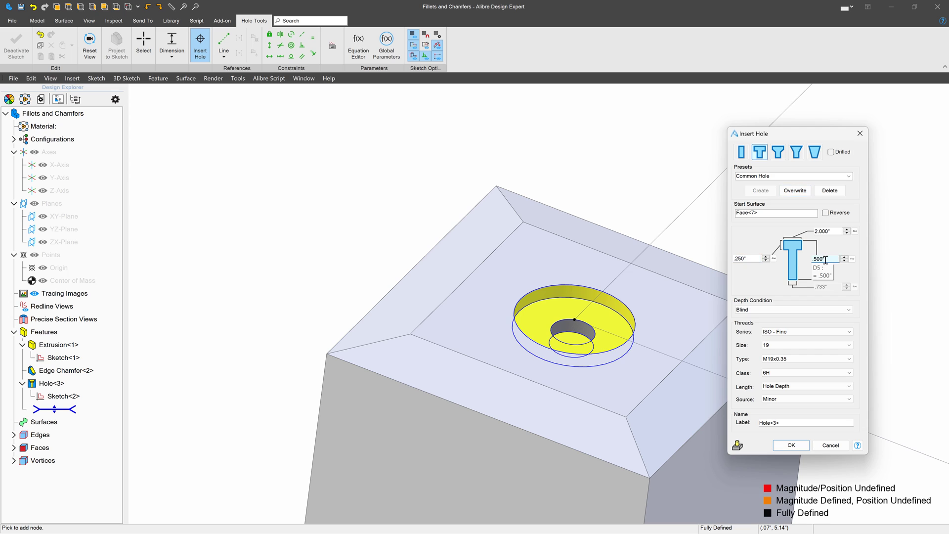